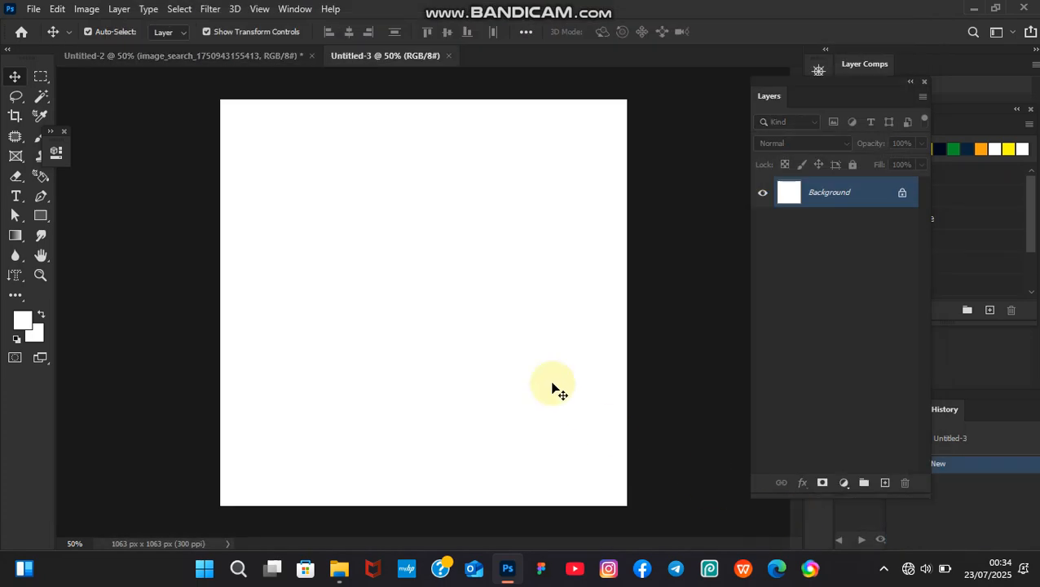
# Copy the stadium image from Untitled-2 into Untitled-3 and scale it to about 19.63%, centred to cover the whole canvas.
pyautogui.click(224, 60)
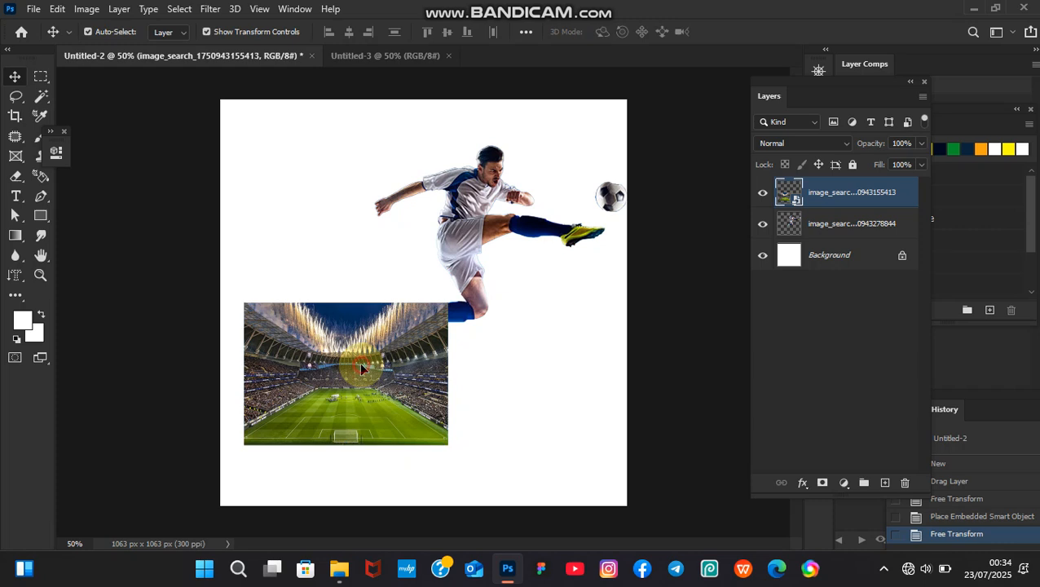
pyautogui.moveTo(351, 381); pyautogui.dragTo(385, 206)
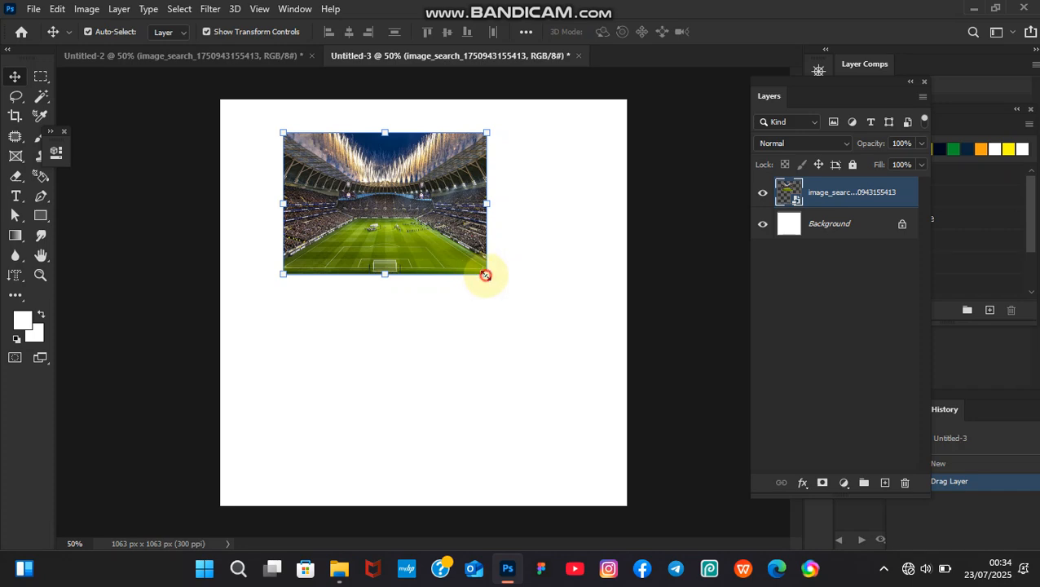
pyautogui.moveTo(485, 276); pyautogui.dragTo(691, 404)
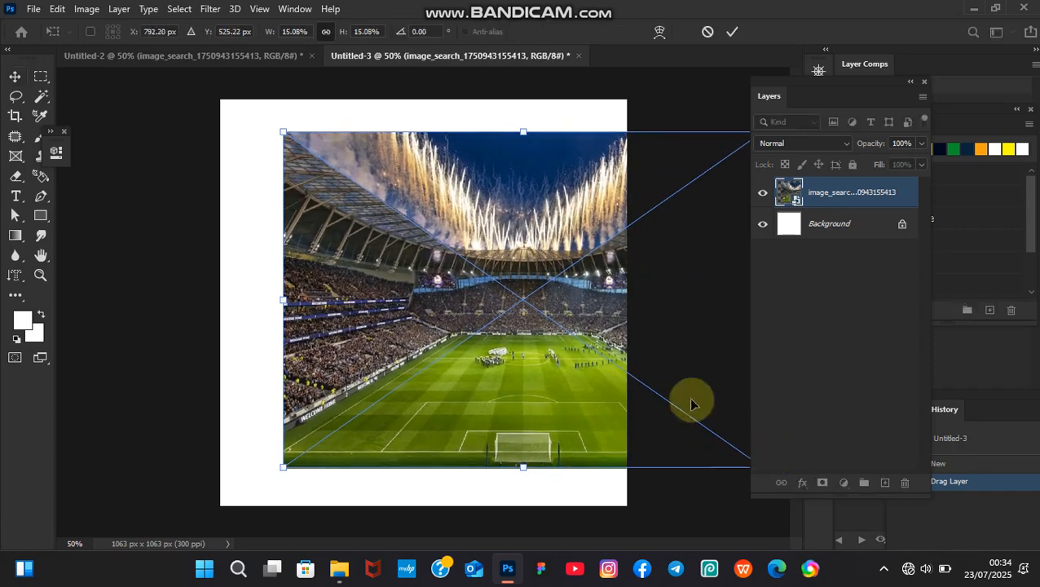
pyautogui.moveTo(609, 323); pyautogui.dragTo(407, 227)
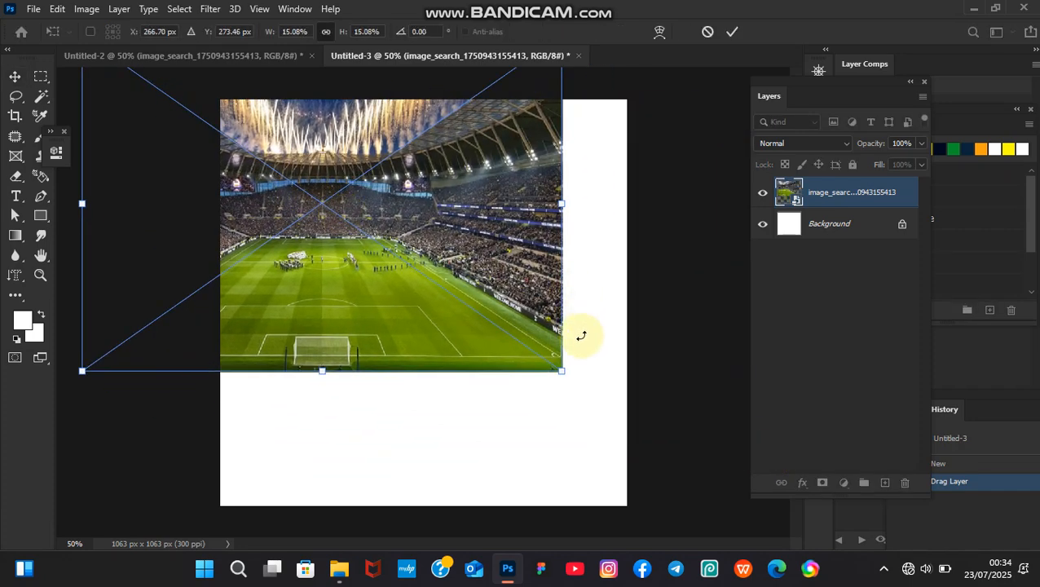
pyautogui.moveTo(563, 371); pyautogui.dragTo(607, 404)
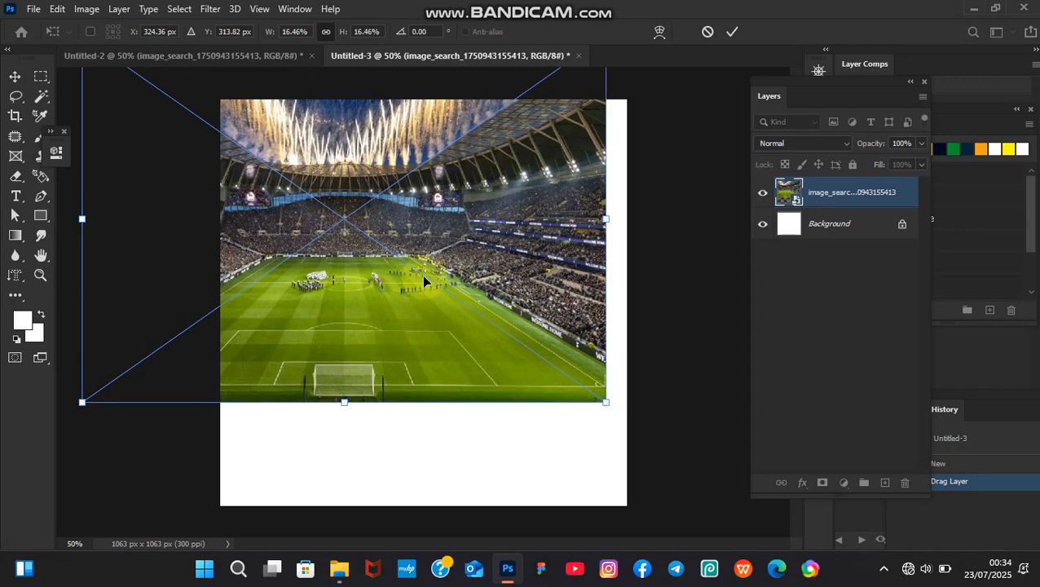
pyautogui.moveTo(423, 280); pyautogui.dragTo(503, 364)
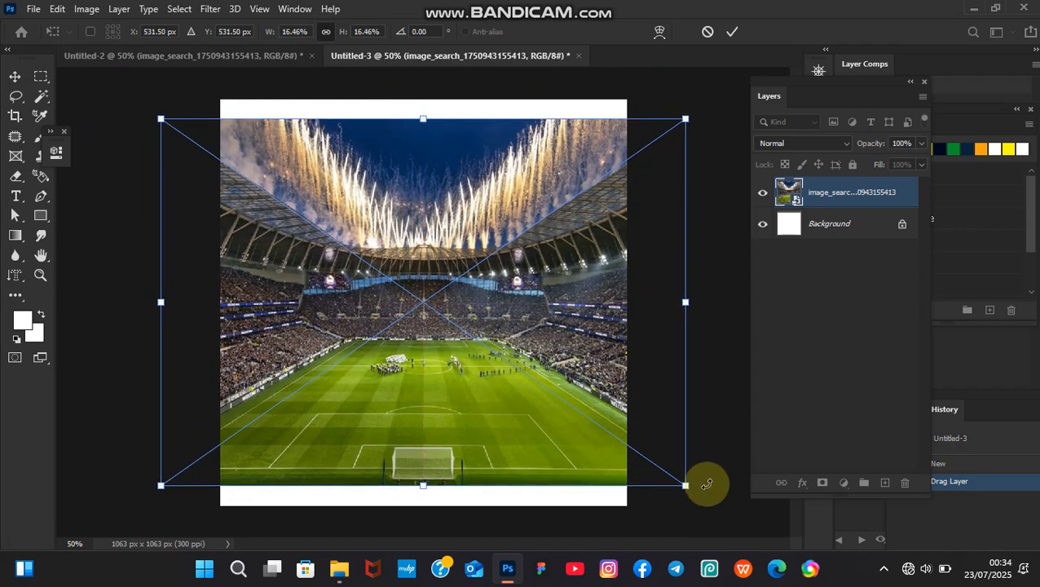
pyautogui.moveTo(684, 485); pyautogui.dragTo(766, 561)
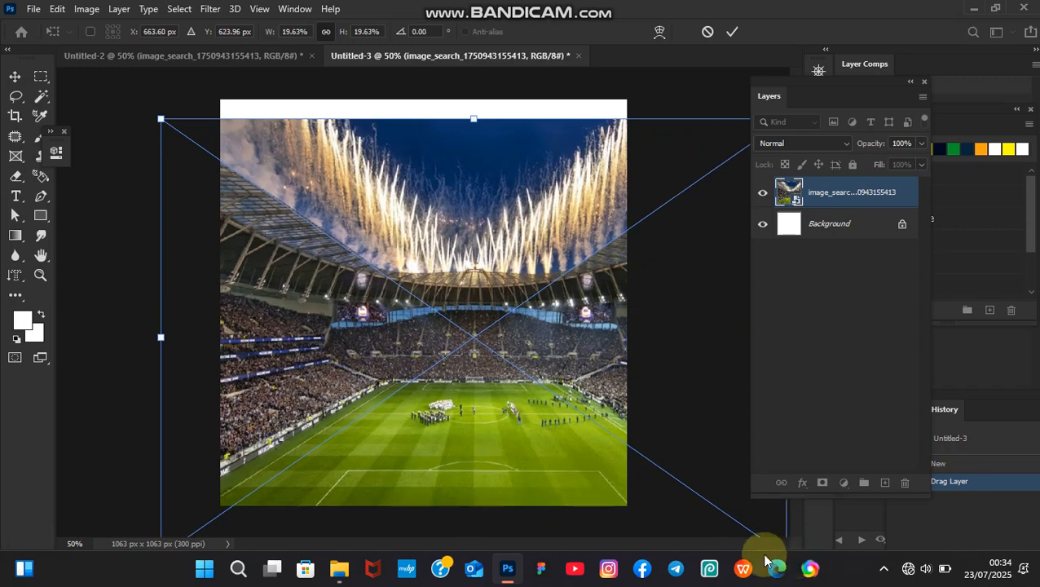
pyautogui.moveTo(620, 457); pyautogui.dragTo(570, 432)
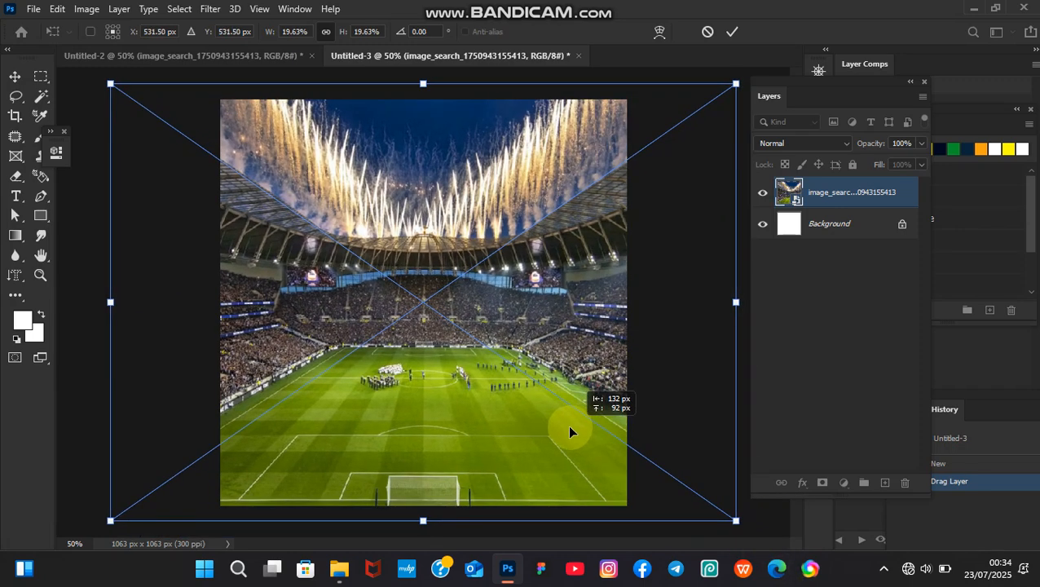
pyautogui.press('Return')
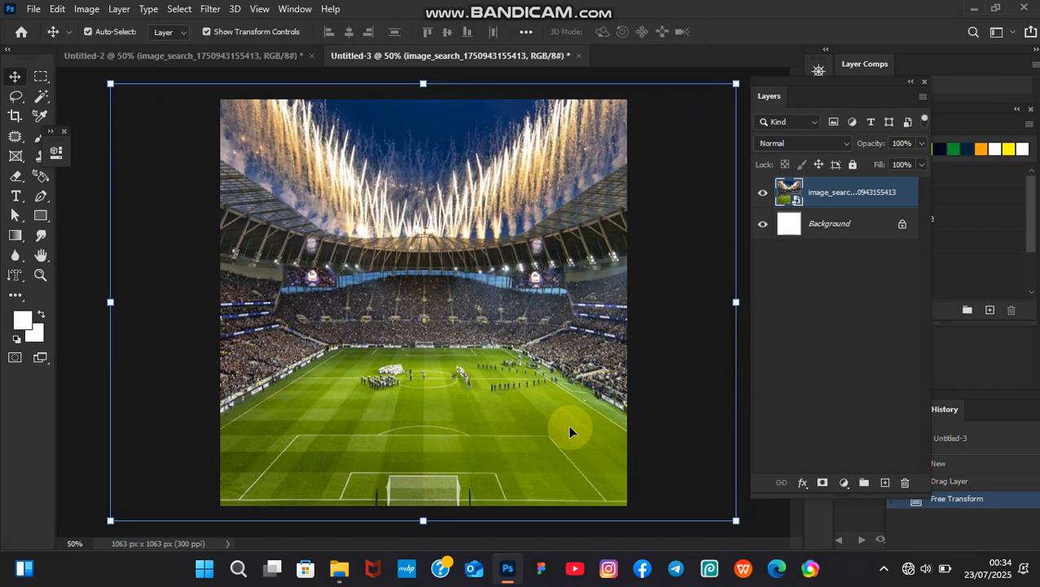
# Lock the stadium image layer and copy the footballer cutout from Untitled-2 into Untitled-3 above it.
pyautogui.click(852, 166)
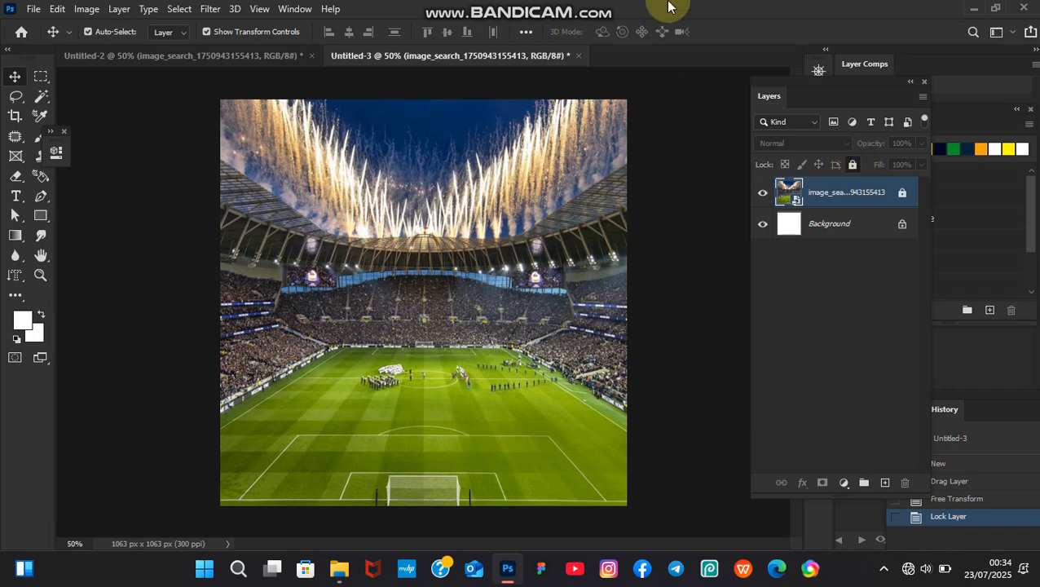
pyautogui.click(247, 57)
pyautogui.click(483, 230)
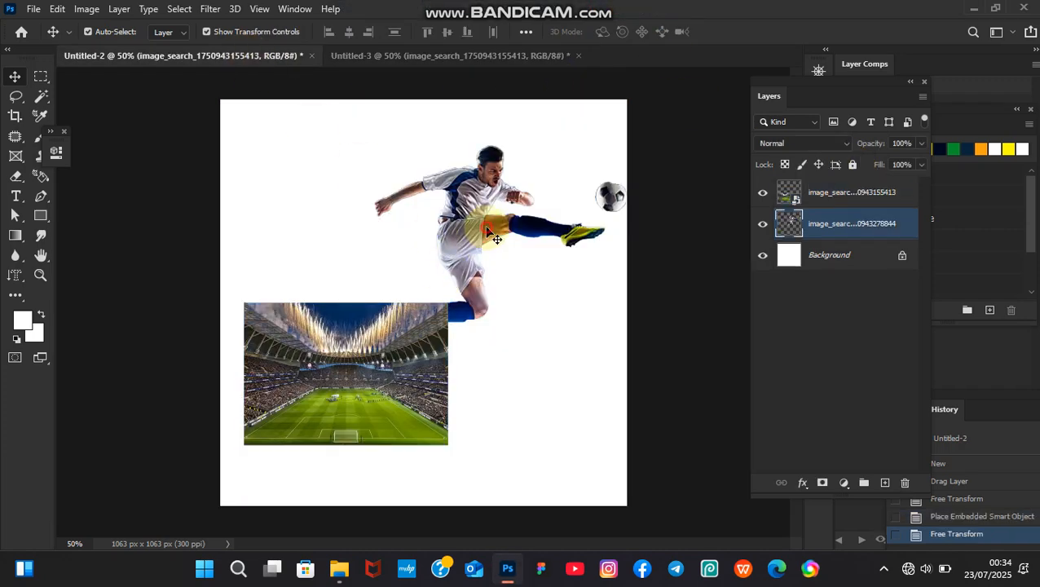
pyautogui.moveTo(481, 222); pyautogui.dragTo(416, 347)
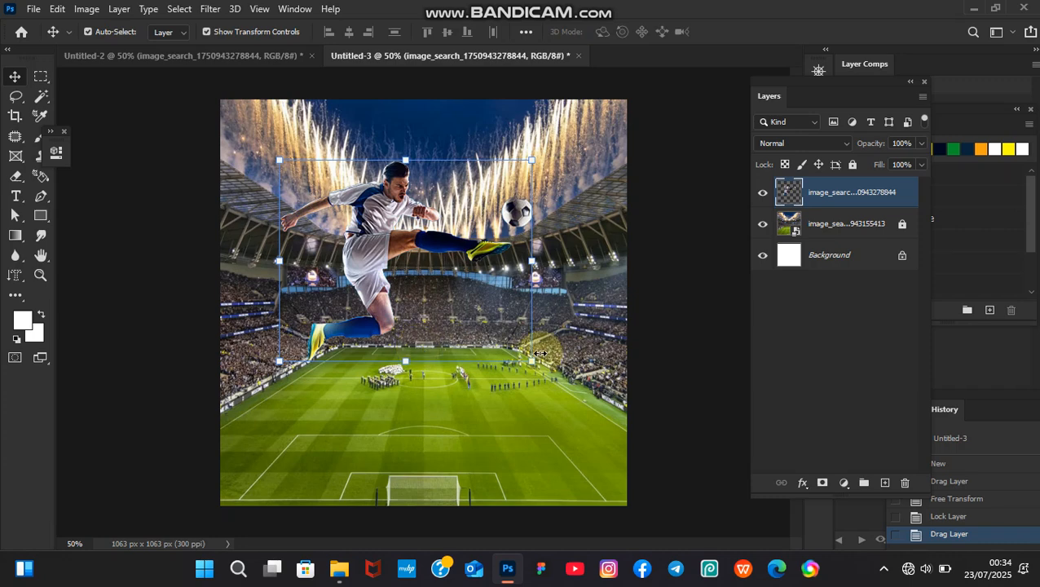
# Enlarge the footballer to about 145% and centre him horizontally over the stadium.
pyautogui.moveTo(530, 361); pyautogui.dragTo(713, 456)
pyautogui.moveTo(564, 390); pyautogui.dragTo(516, 387)
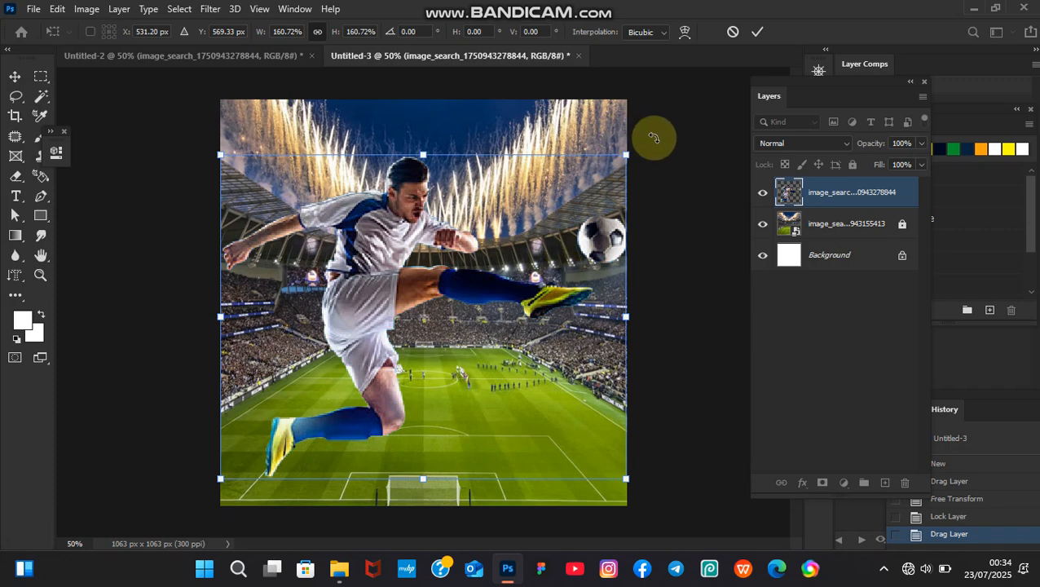
pyautogui.moveTo(628, 157); pyautogui.dragTo(567, 216)
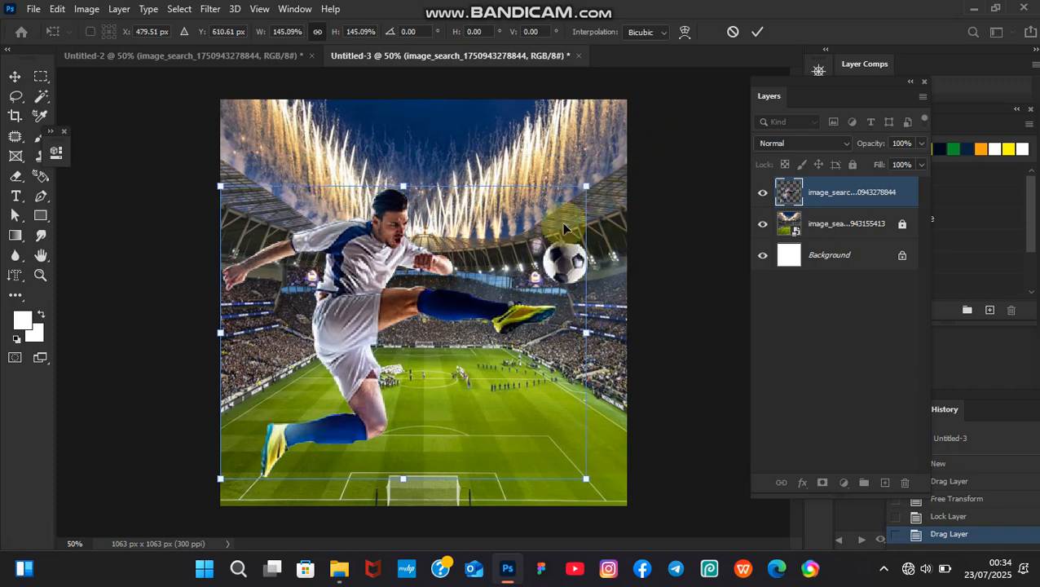
pyautogui.moveTo(484, 334); pyautogui.dragTo(506, 308)
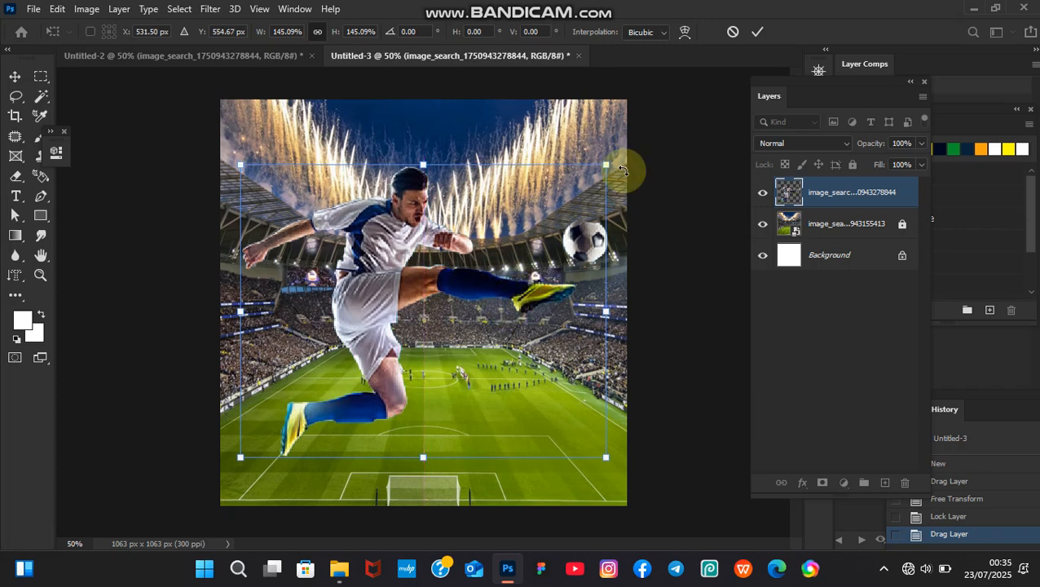
pyautogui.press('Return')
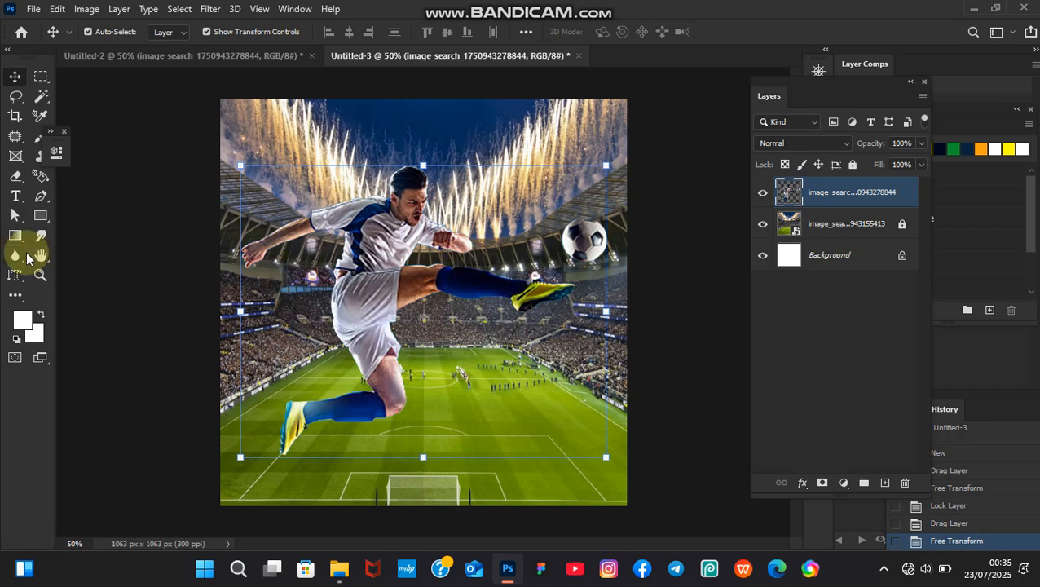
# Draw a dark green rectangle about 1137 by 644 px, without stroke, over the lower part of the canvas.
pyautogui.click(41, 217)
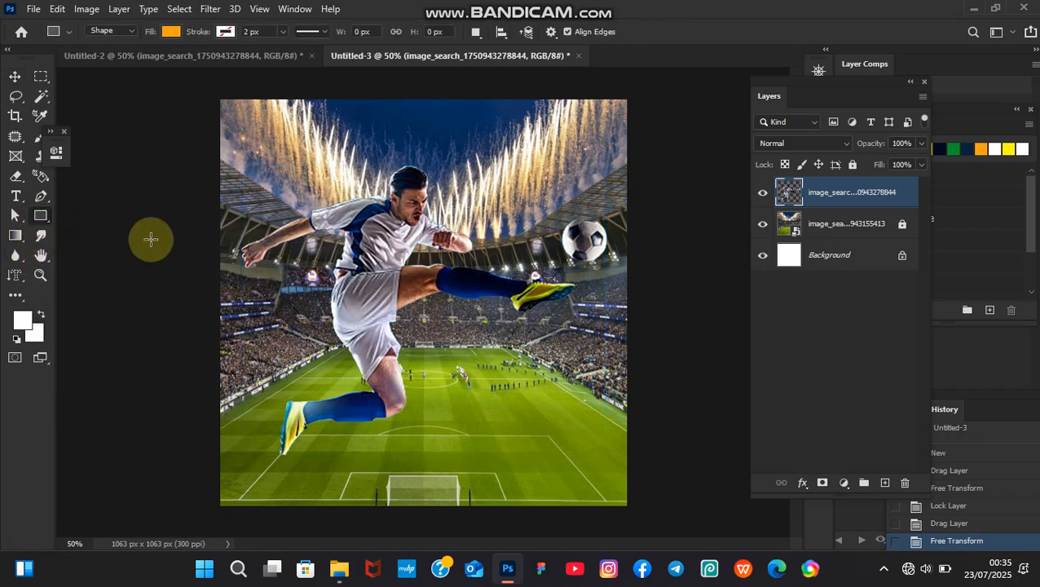
pyautogui.click(171, 31)
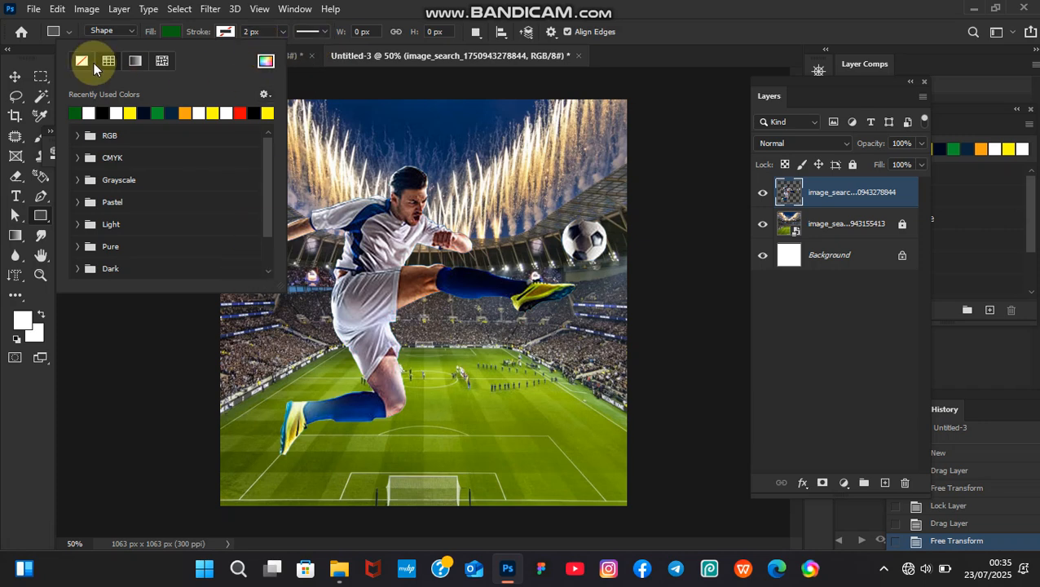
pyautogui.click(42, 219)
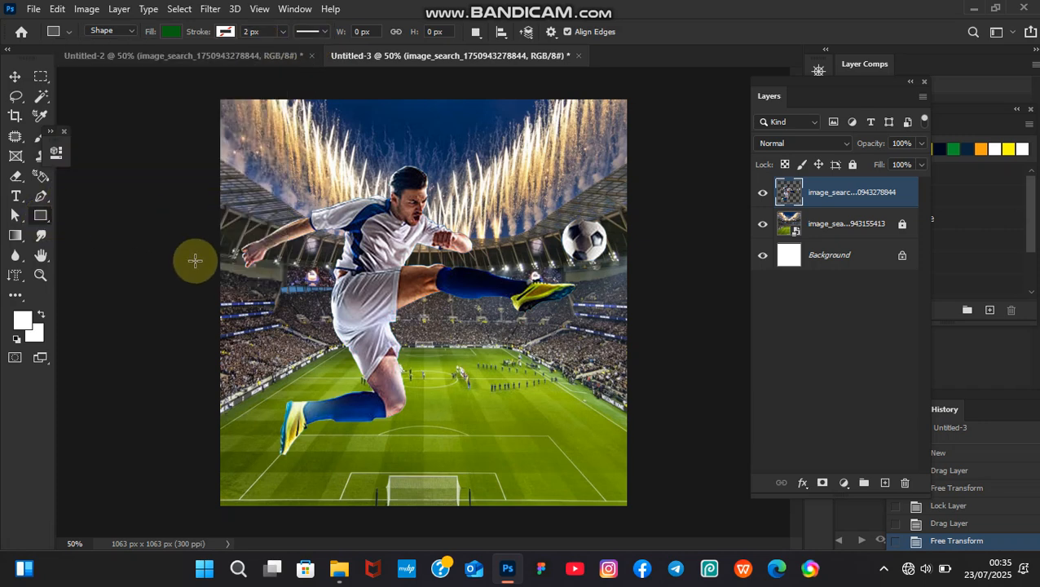
pyautogui.moveTo(204, 274); pyautogui.dragTo(638, 519)
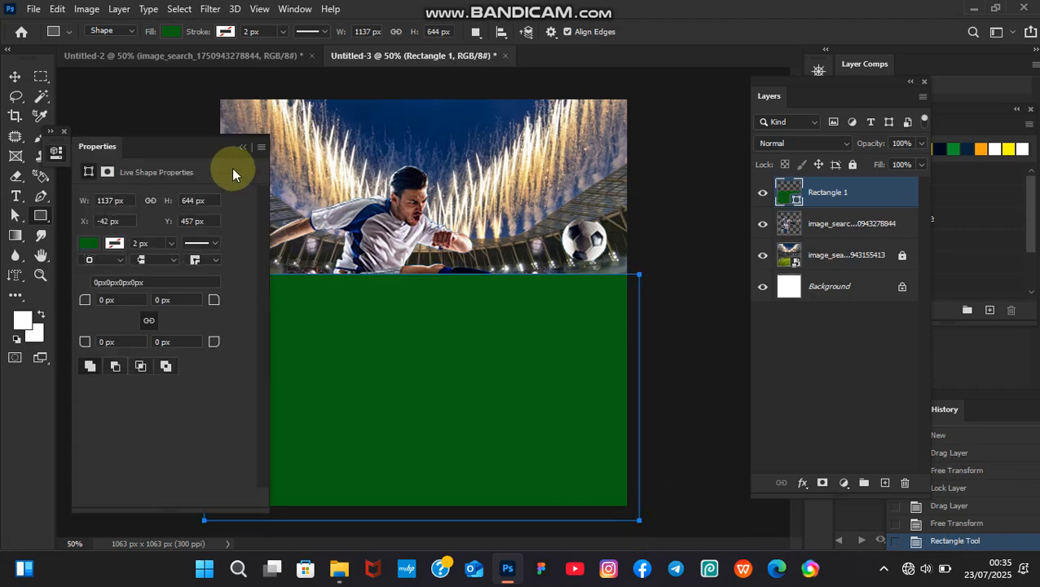
pyautogui.click(238, 145)
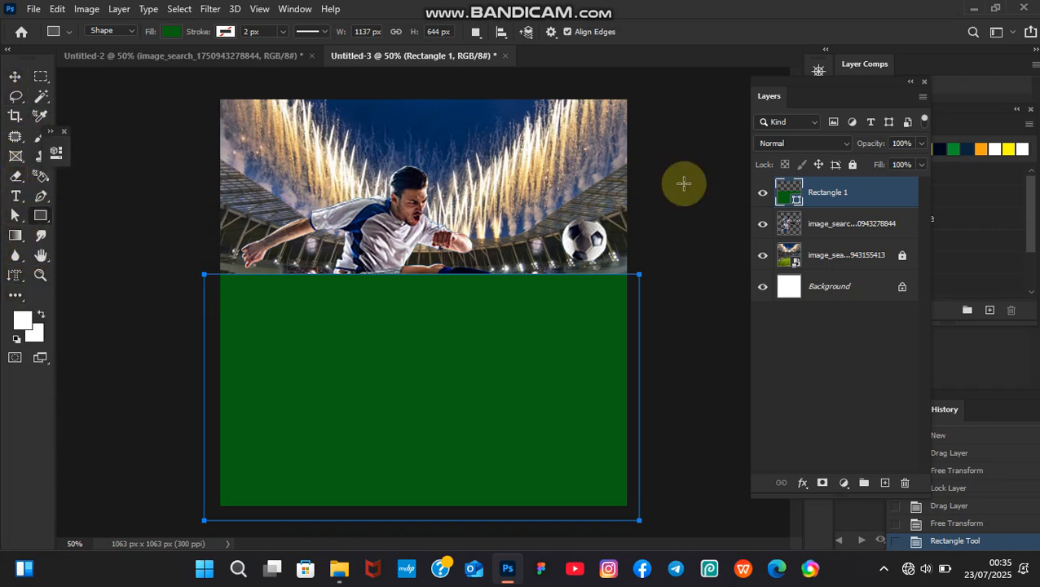
# Add a layer mask to the green rectangle and activate the Brush tool with black as foreground.
pyautogui.click(826, 484)
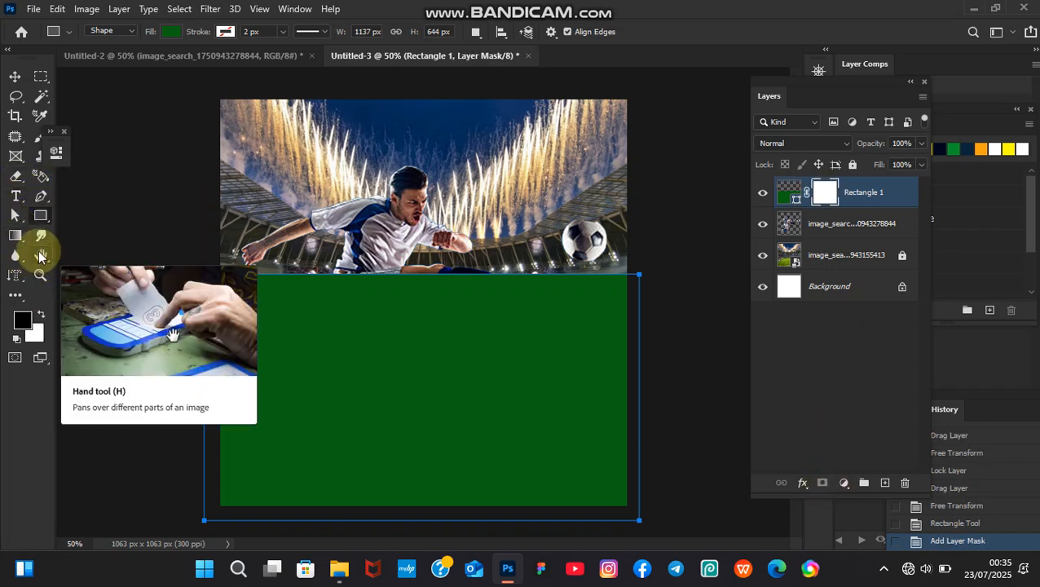
pyautogui.moveTo(56, 137); pyautogui.dragTo(76, 128)
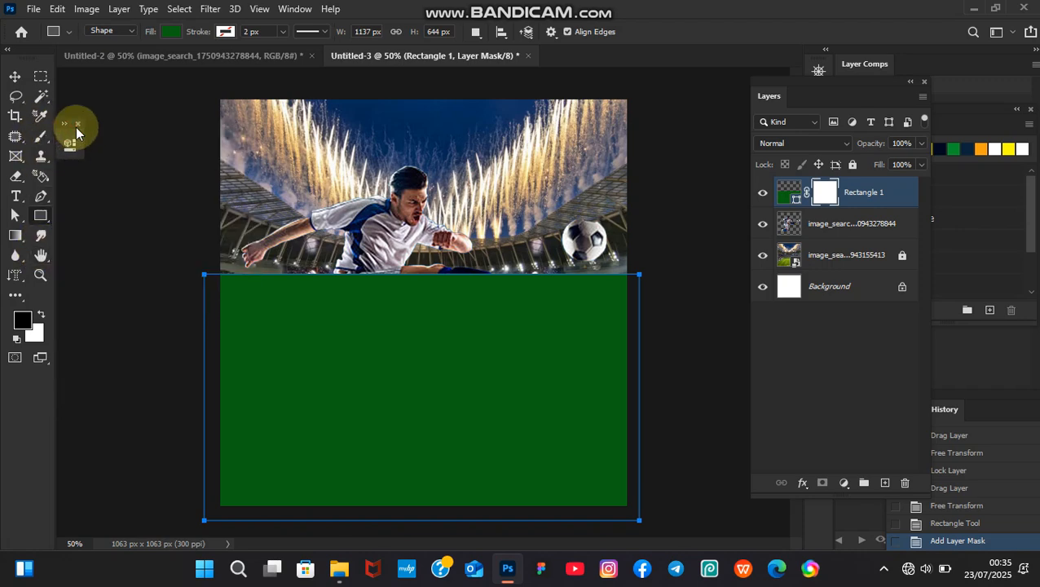
pyautogui.click(42, 139)
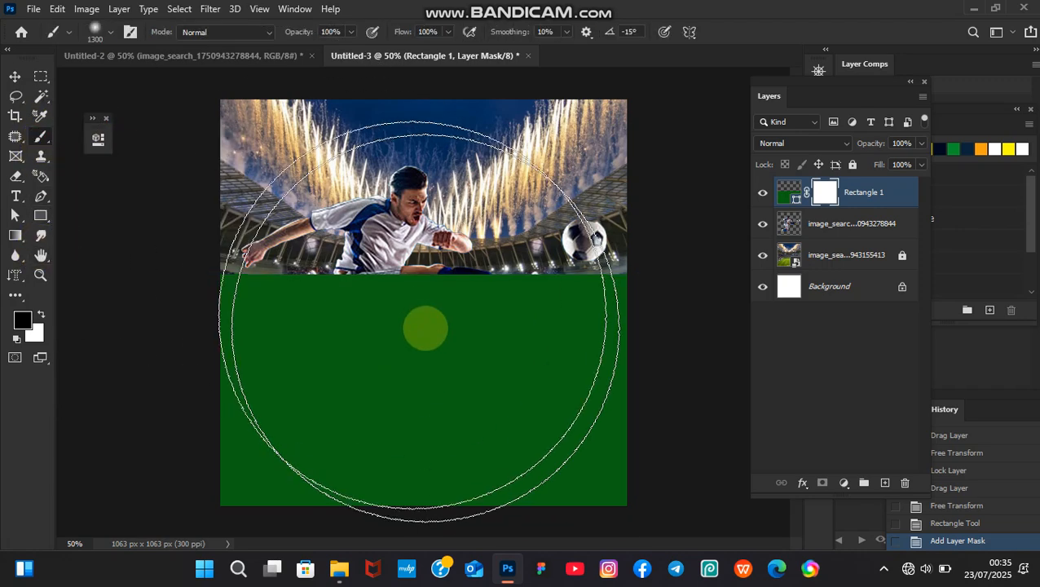
pyautogui.click(319, 119)
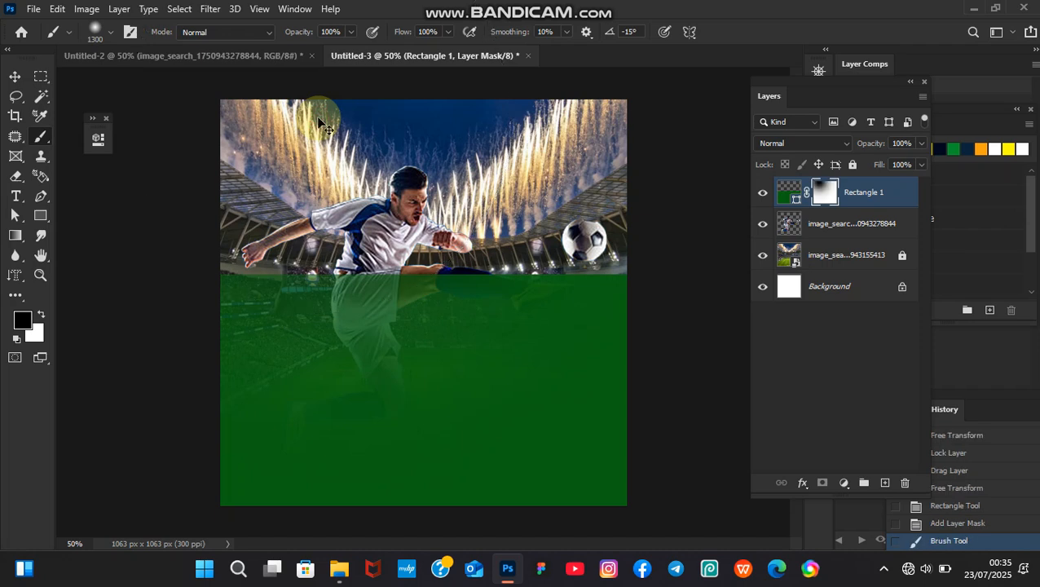
pyautogui.hotkey('ctrl', 'z')
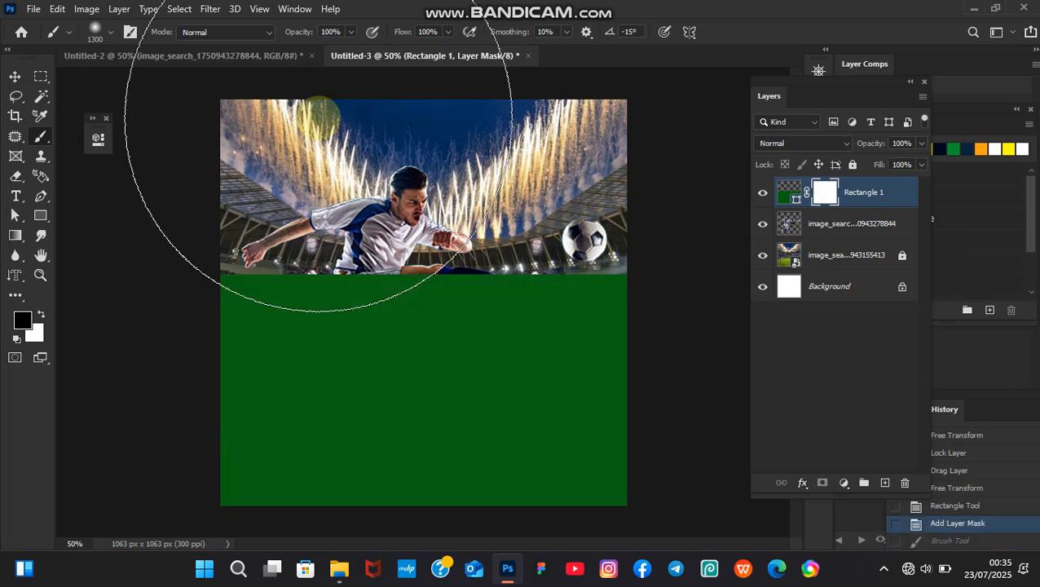
pyautogui.press('[')
pyautogui.press('[')
pyautogui.press('[')
pyautogui.press('[')
pyautogui.press('[')
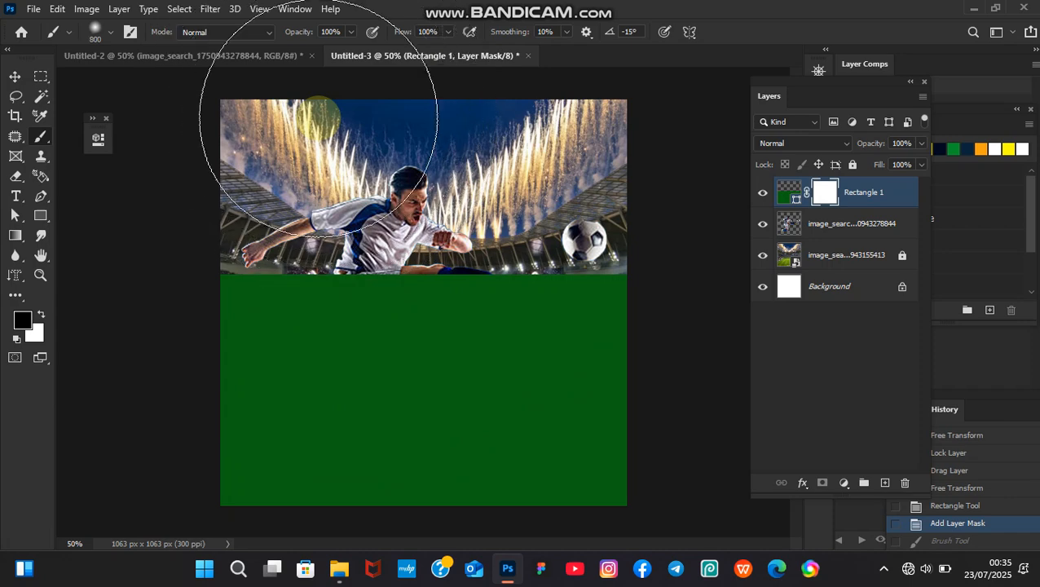
pyautogui.click(316, 177)
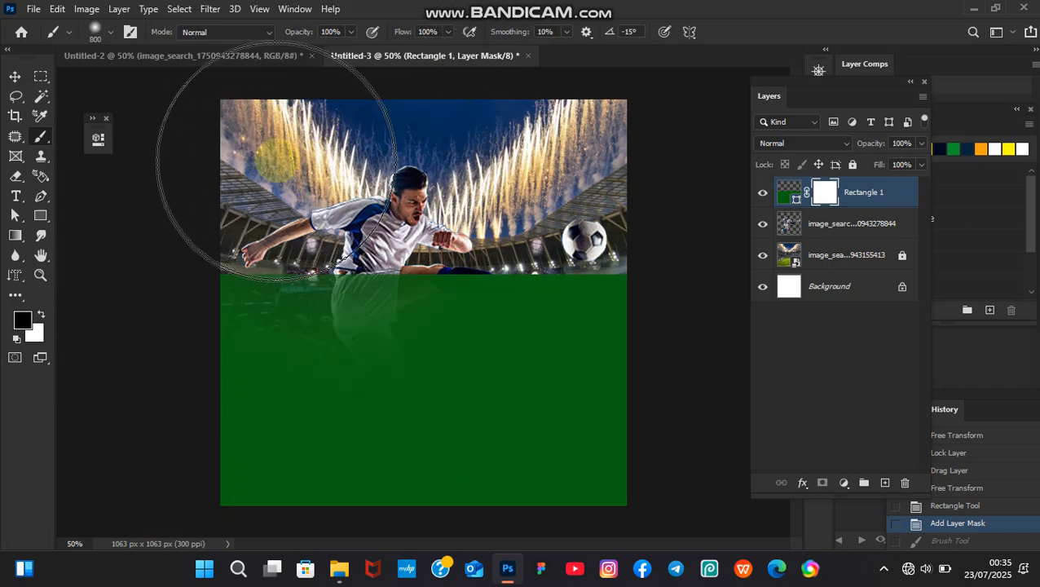
pyautogui.hotkey('ctrl', 'z')
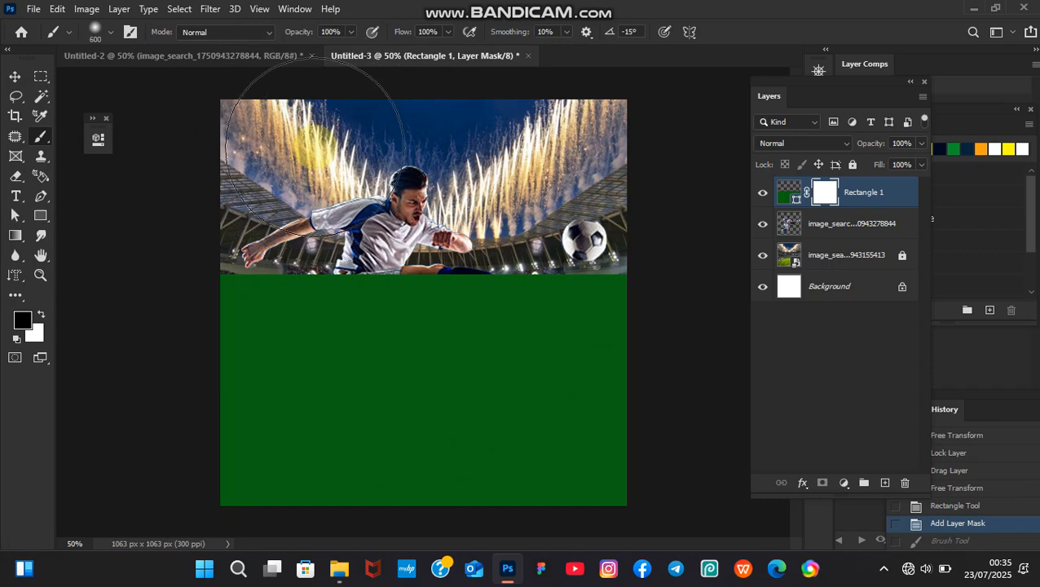
# Paint black on the rectangle's mask with a soft 700 px brush to fade its upper edge, and deselect the layer.
pyautogui.press('[')
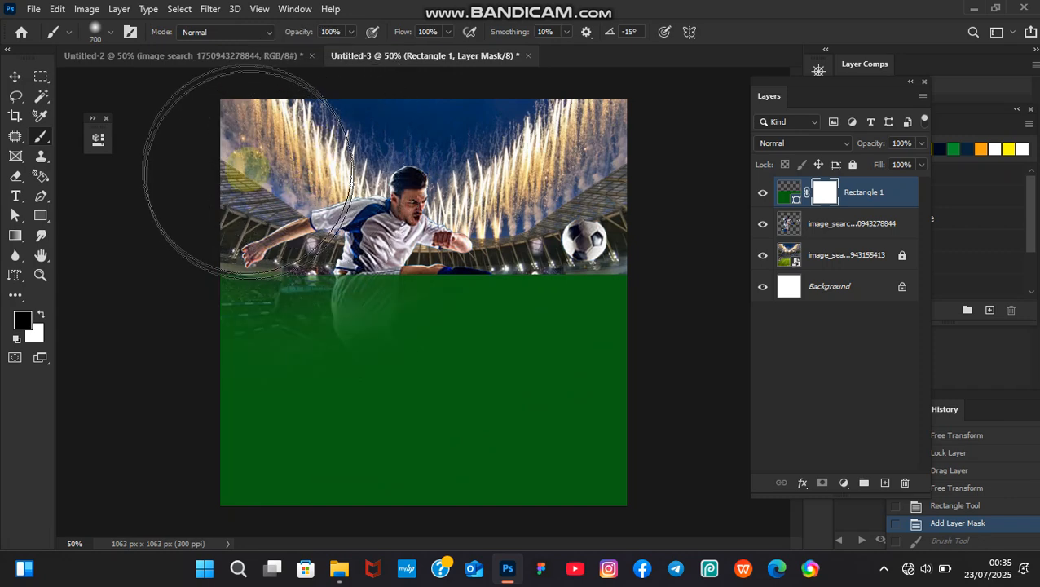
pyautogui.moveTo(391, 195)
pyautogui.mouseDown()
pyautogui.moveTo(463, 194)
pyautogui.moveTo(461, 164)
pyautogui.moveTo(548, 185)
pyautogui.moveTo(551, 165)
pyautogui.moveTo(551, 205)
pyautogui.moveTo(572, 201)
pyautogui.moveTo(571, 136)
pyautogui.moveTo(569, 174)
pyautogui.mouseUp()
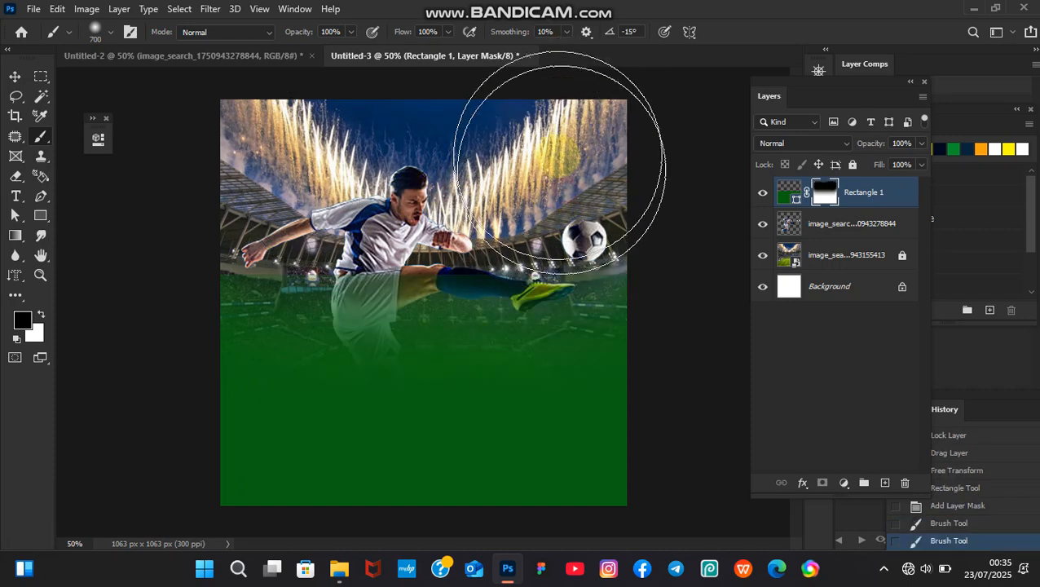
pyautogui.moveTo(511, 197)
pyautogui.mouseDown()
pyautogui.moveTo(465, 290)
pyautogui.moveTo(441, 250)
pyautogui.moveTo(348, 175)
pyautogui.moveTo(354, 196)
pyautogui.mouseUp()
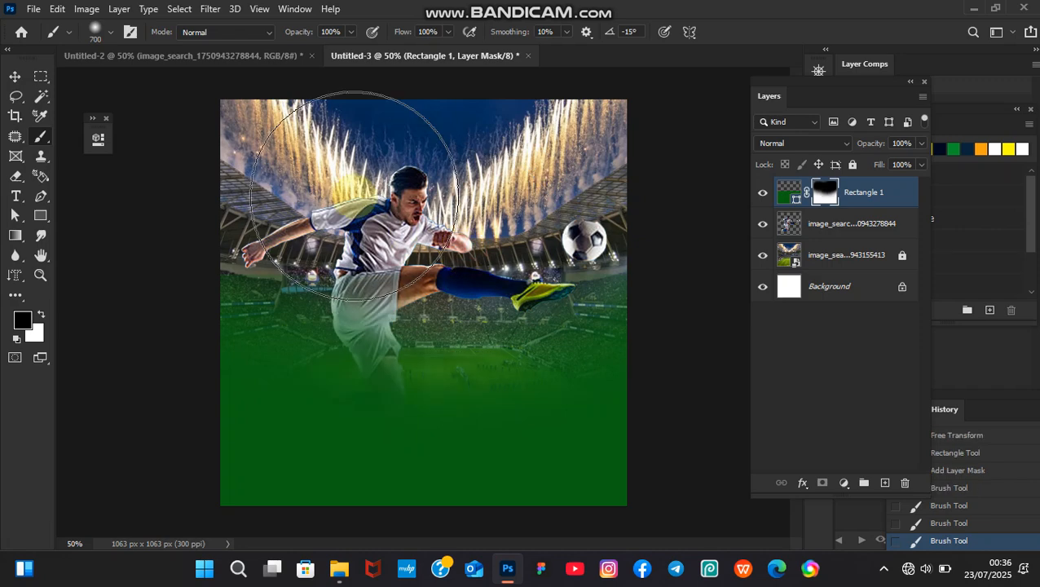
pyautogui.click(15, 78)
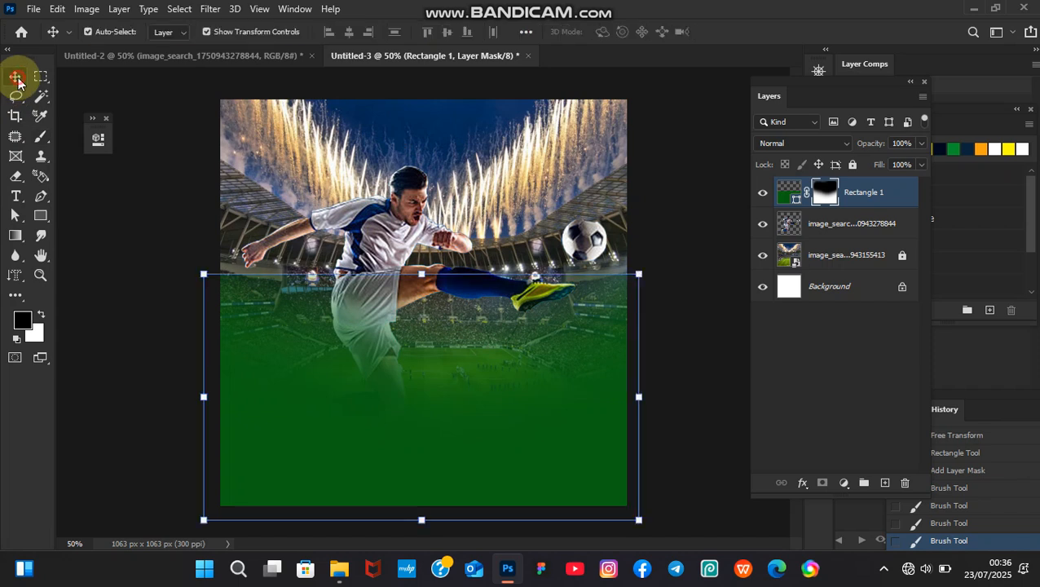
pyautogui.click(666, 167)
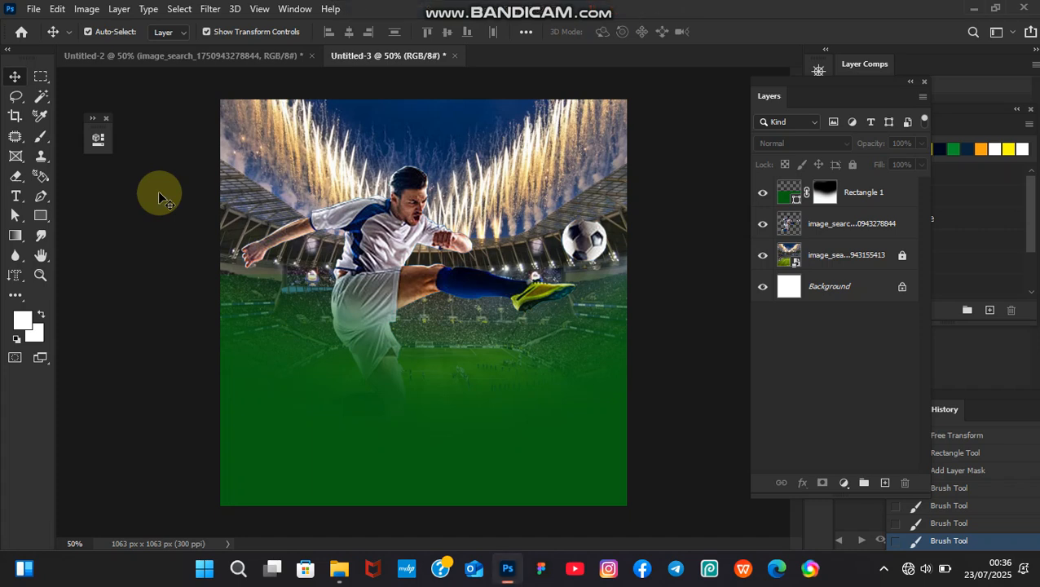
# Add a two-line white point text reading FOOTBALL TOURNAMENT over the green area, at 15 pt.
pyautogui.click(14, 198)
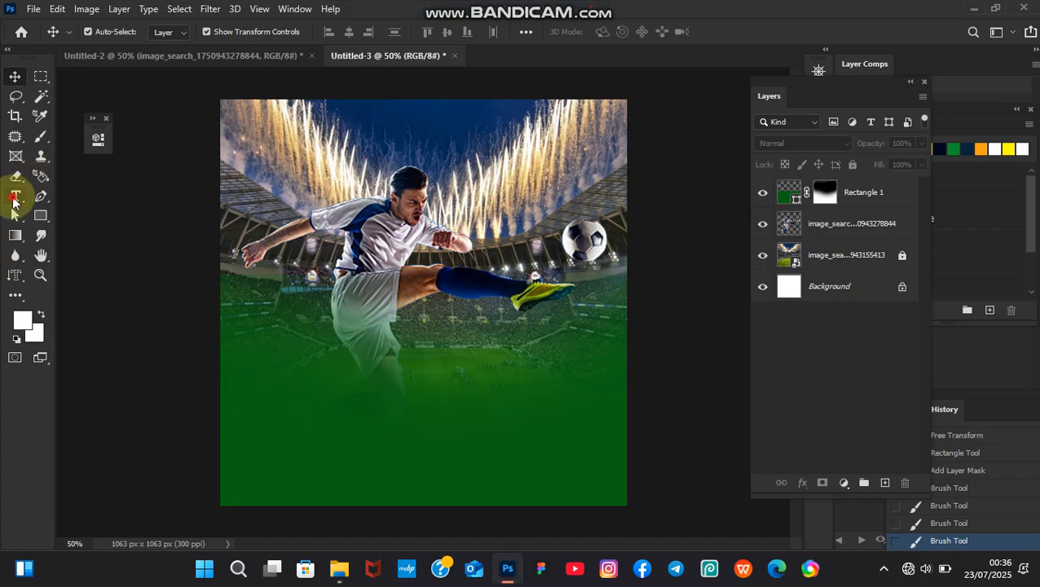
pyautogui.click(262, 339)
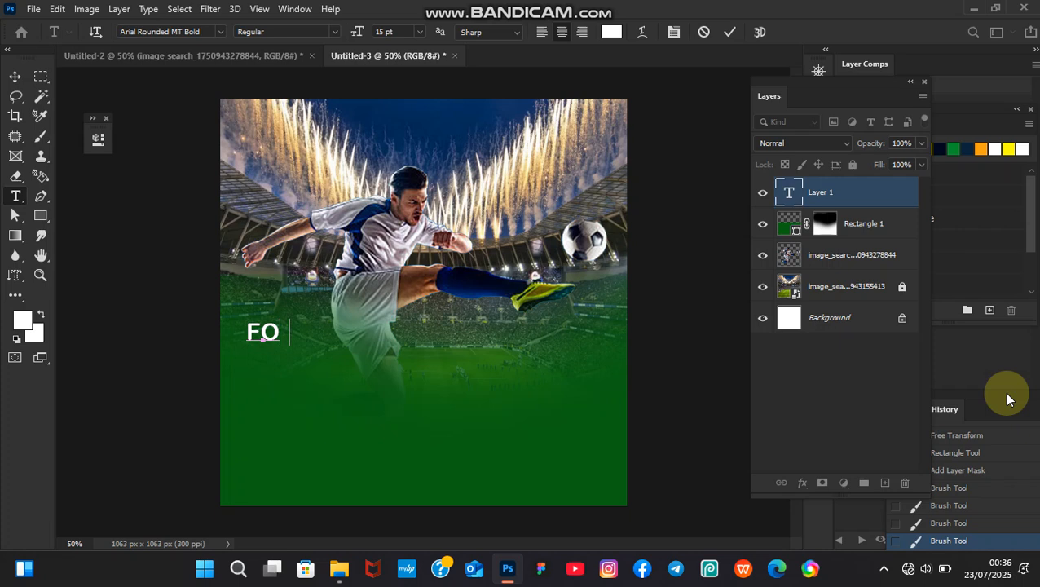
pyautogui.write('FOOTBA')
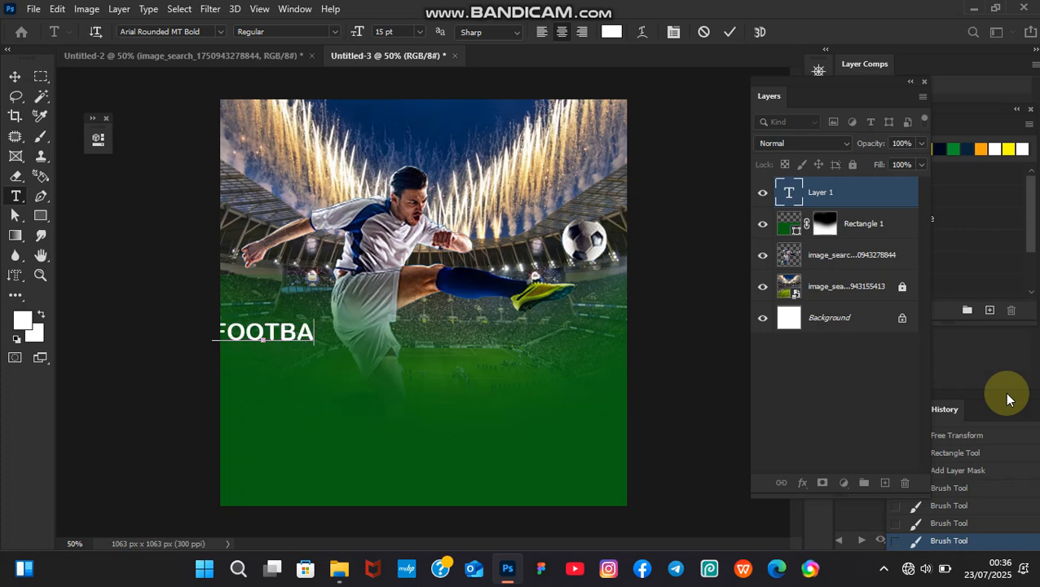
pyautogui.write('LL')
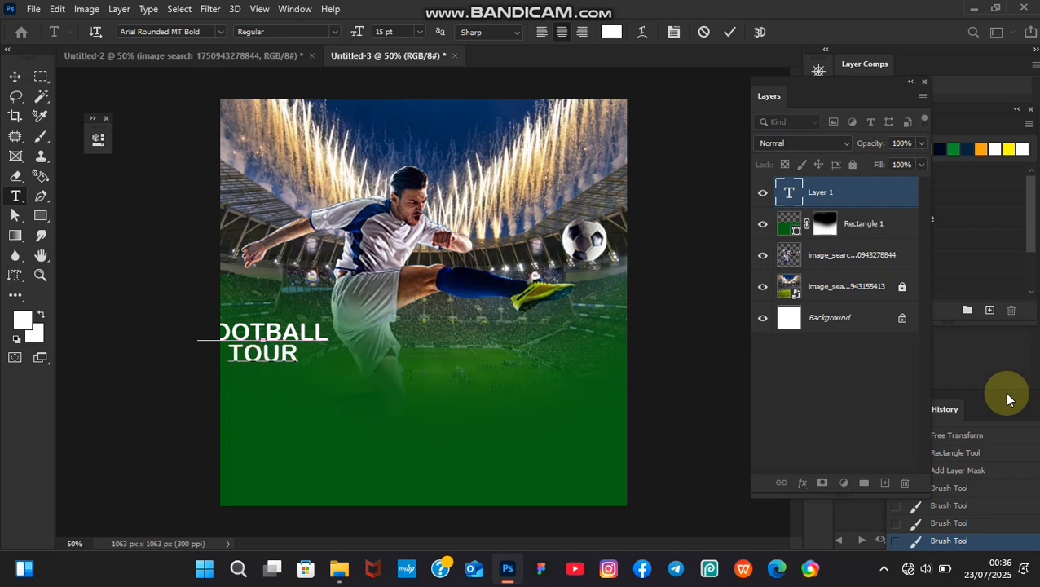
pyautogui.write(' TOURNAMEN')
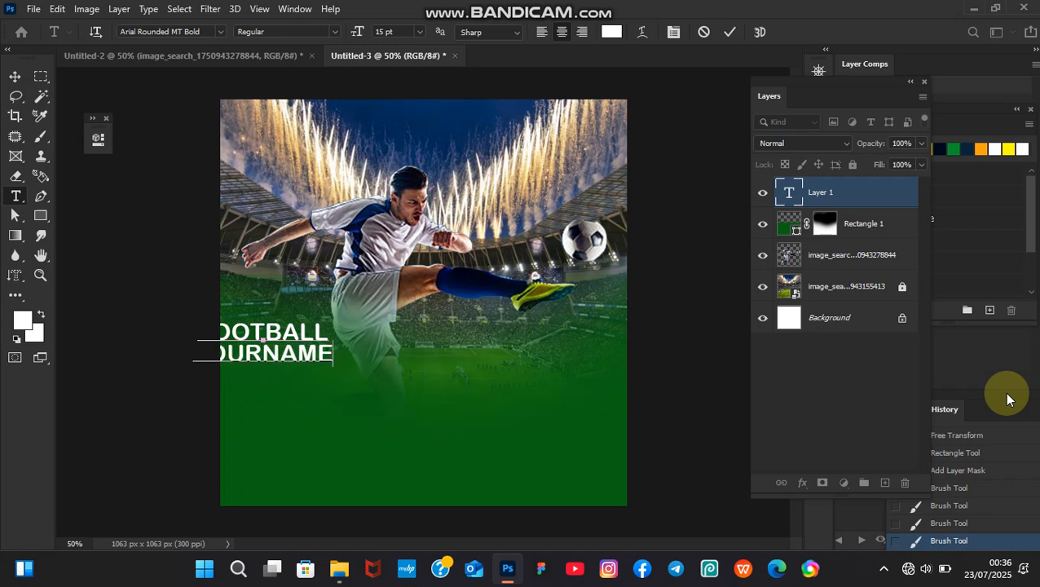
pyautogui.write('T')
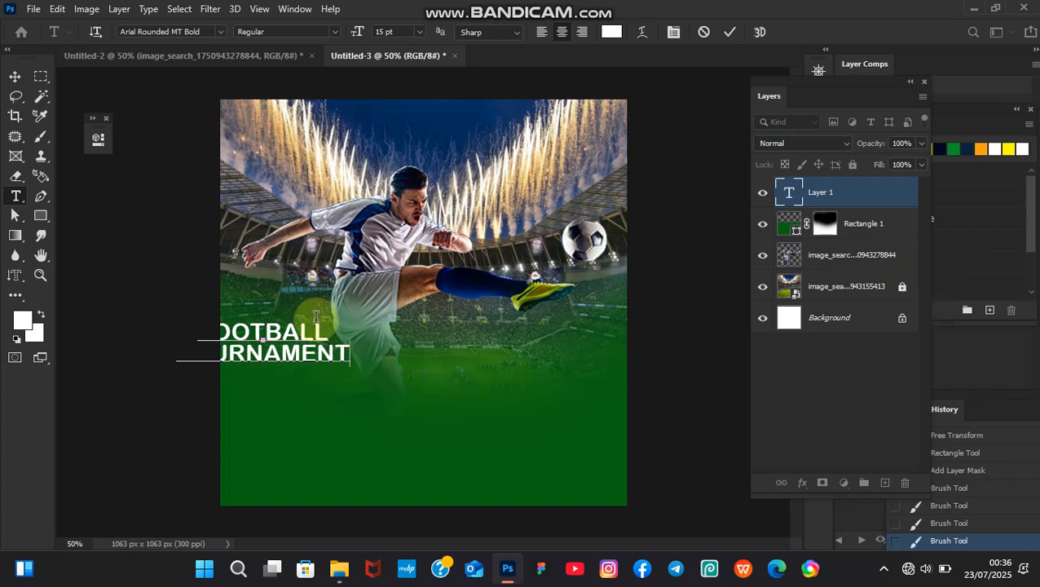
# Set the font of the whole FOOTBALL TOURNAMENT text to Agency FB.
pyautogui.moveTo(352, 352); pyautogui.dragTo(220, 45)
pyautogui.click(220, 31)
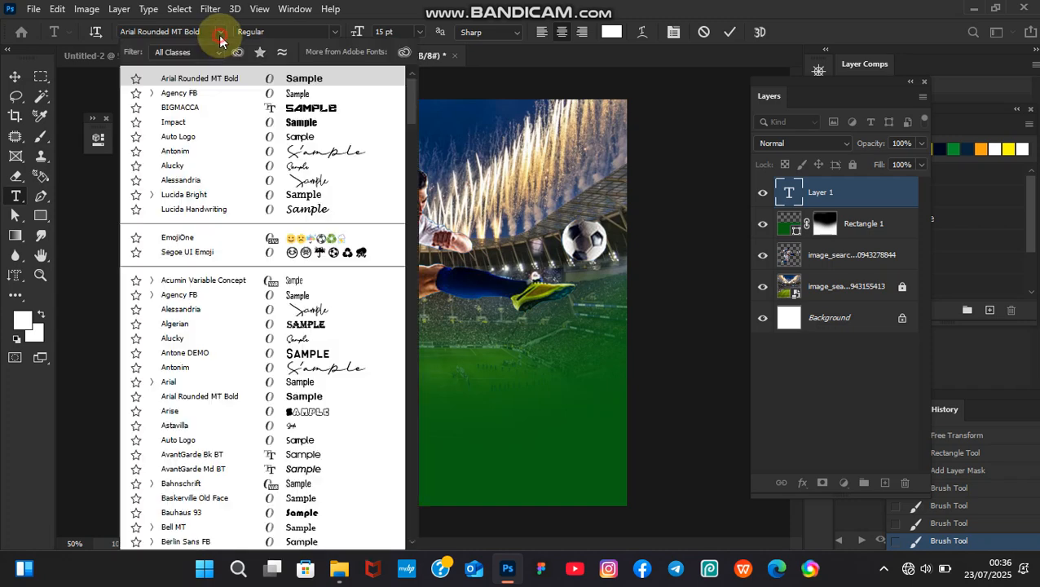
pyautogui.click(303, 95)
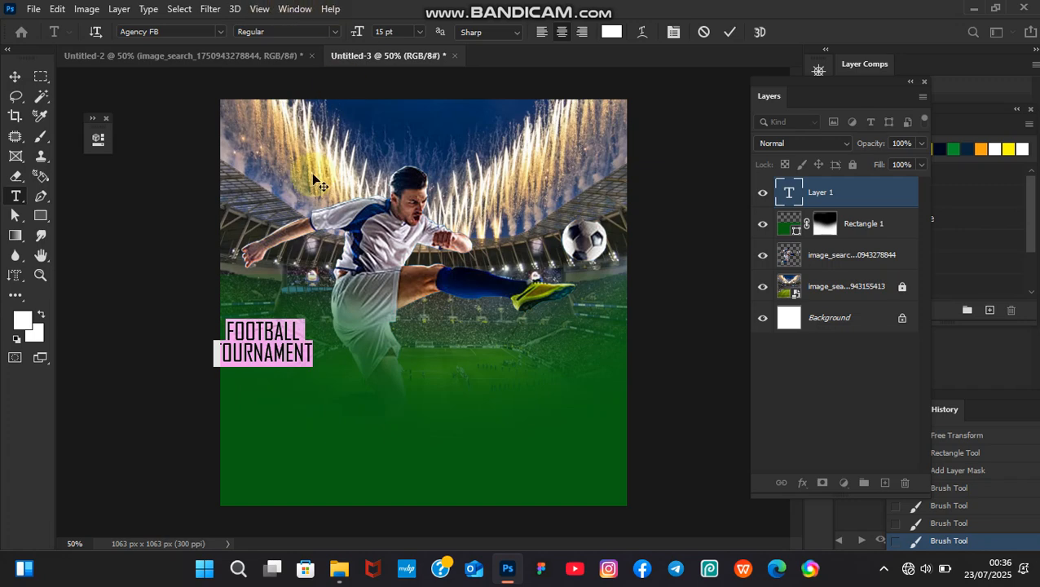
# Enlarge the title text to about 287% and centre it horizontally on the canvas, below the footballer's kicking leg.
pyautogui.click(13, 75)
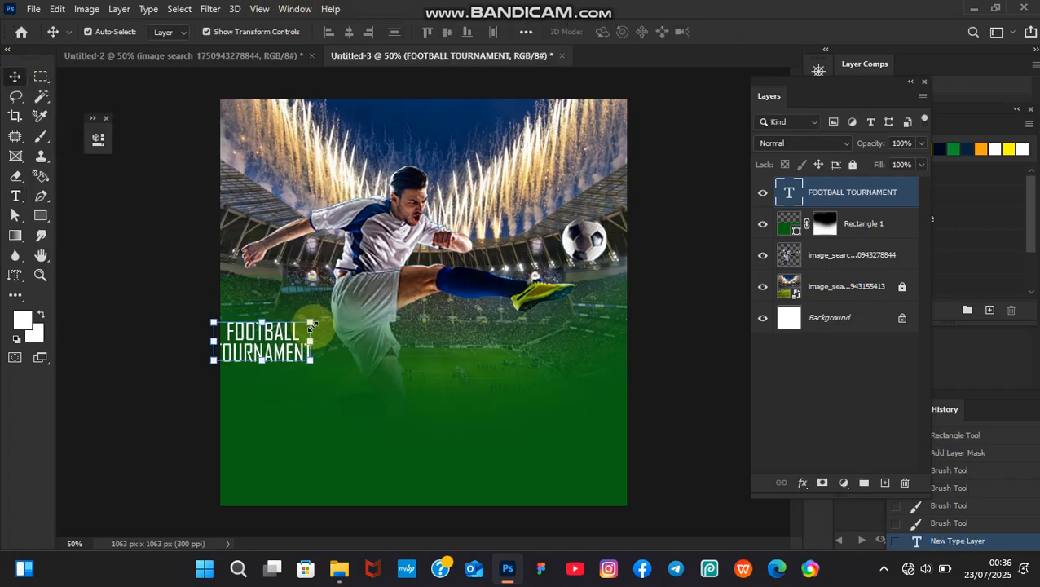
pyautogui.moveTo(312, 321); pyautogui.dragTo(495, 231)
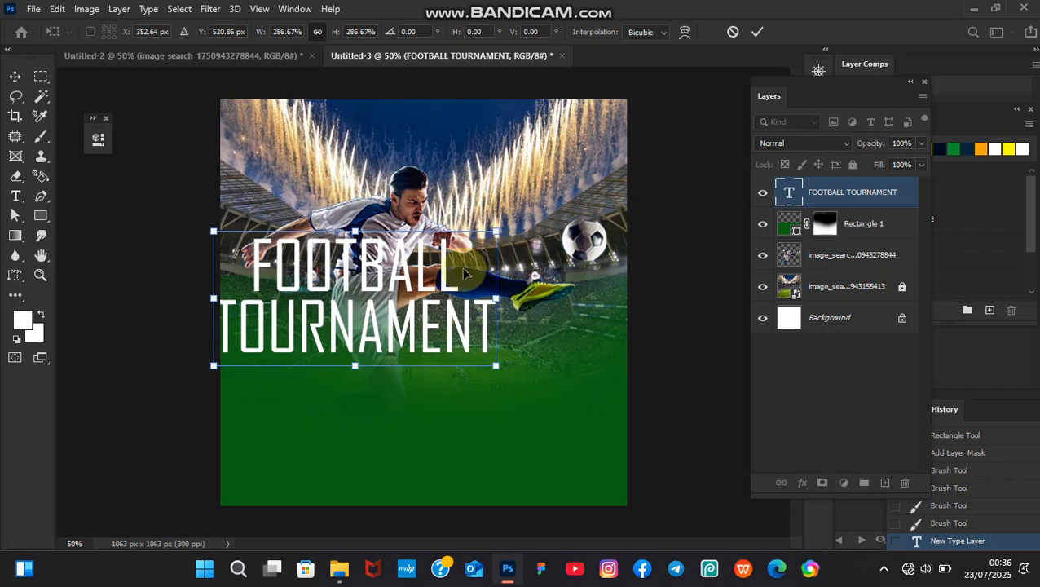
pyautogui.moveTo(405, 302); pyautogui.dragTo(471, 362)
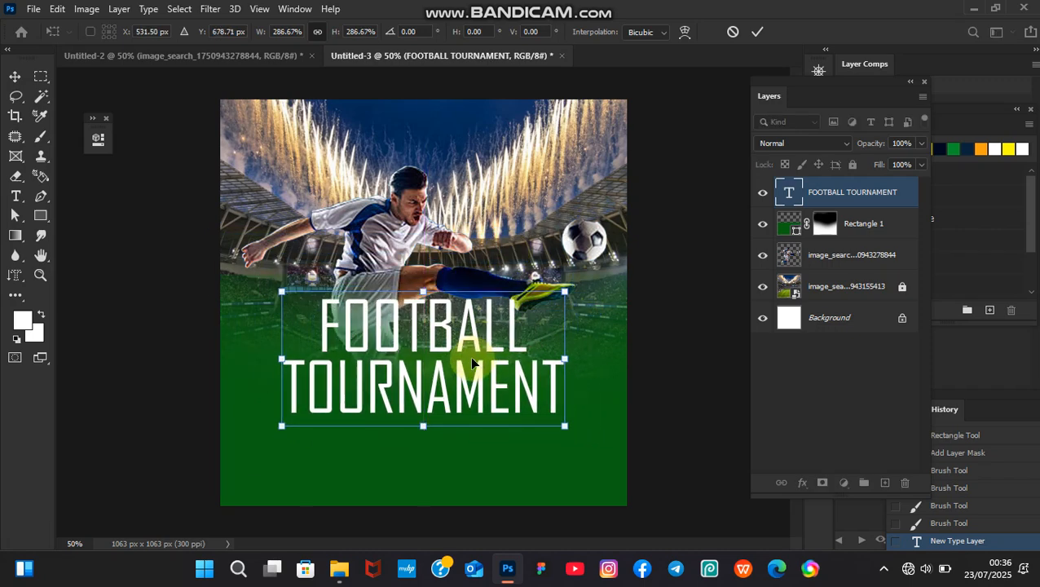
pyautogui.press('Return')
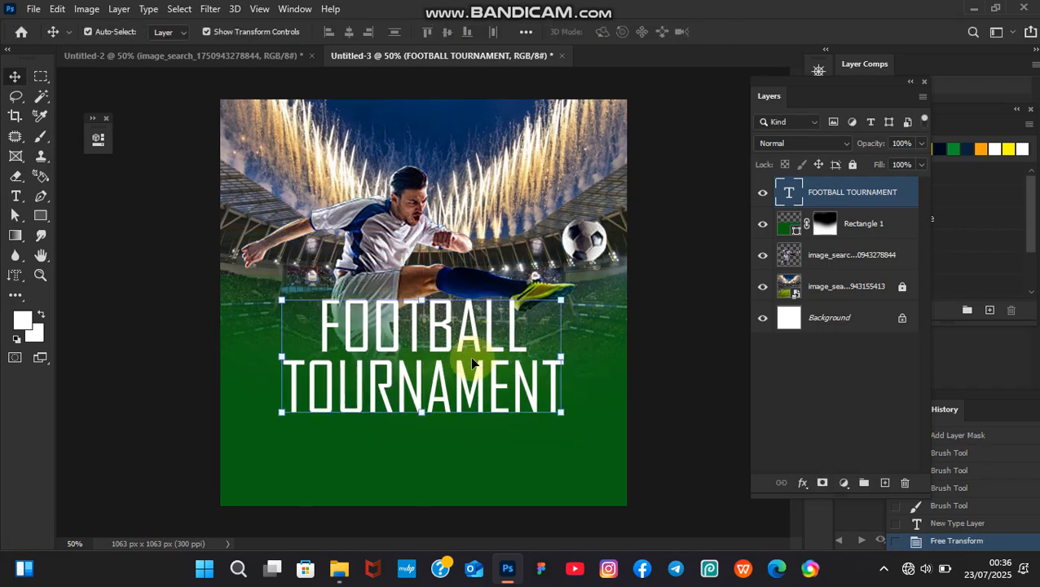
# Apply a black Multiply drop shadow to the title text, with its size reduced to 21 px.
pyautogui.click(804, 484)
pyautogui.click(805, 477)
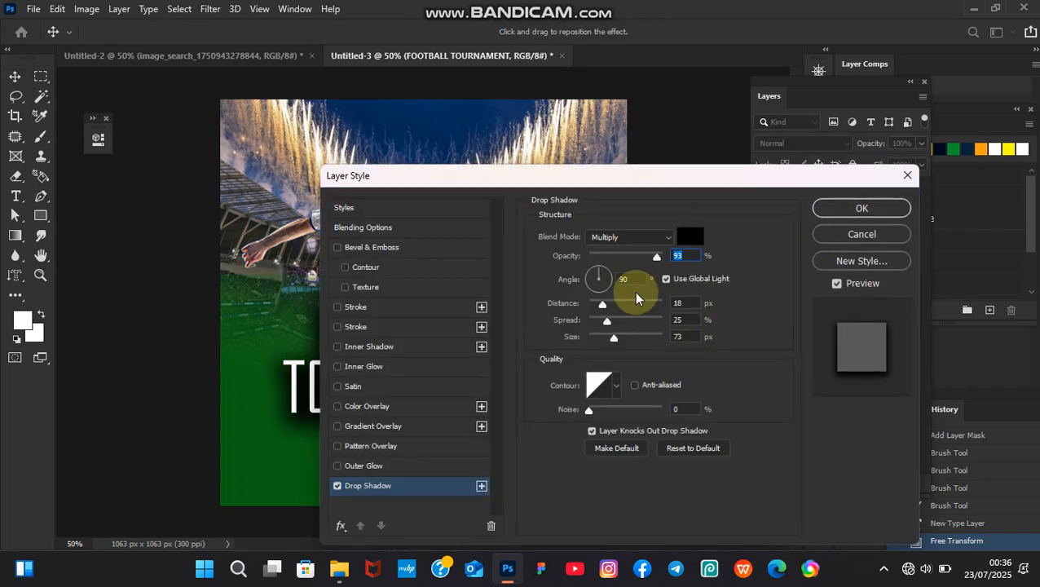
pyautogui.moveTo(587, 175); pyautogui.dragTo(788, 240)
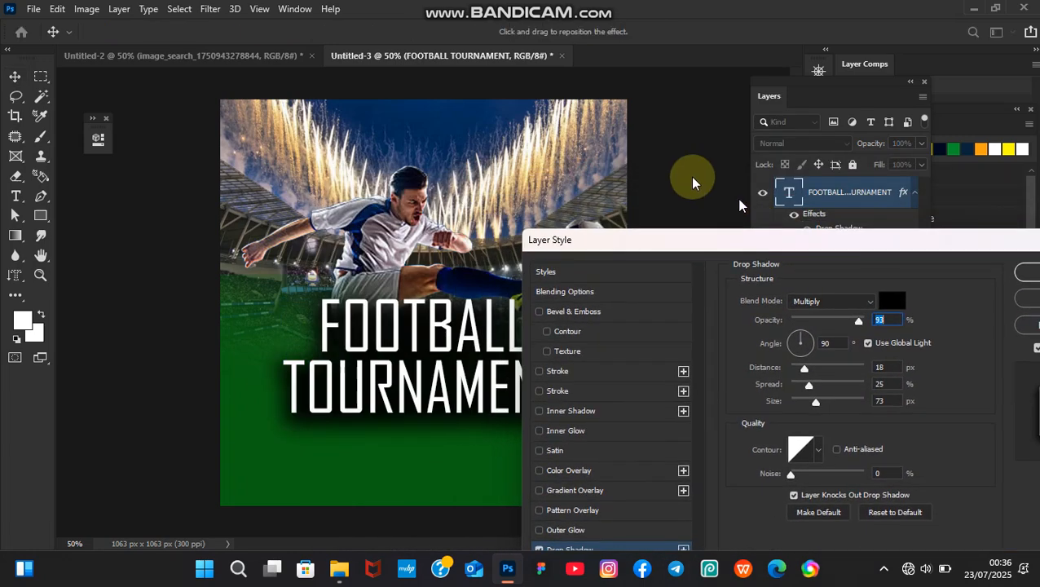
pyautogui.moveTo(693, 178); pyautogui.dragTo(600, 160)
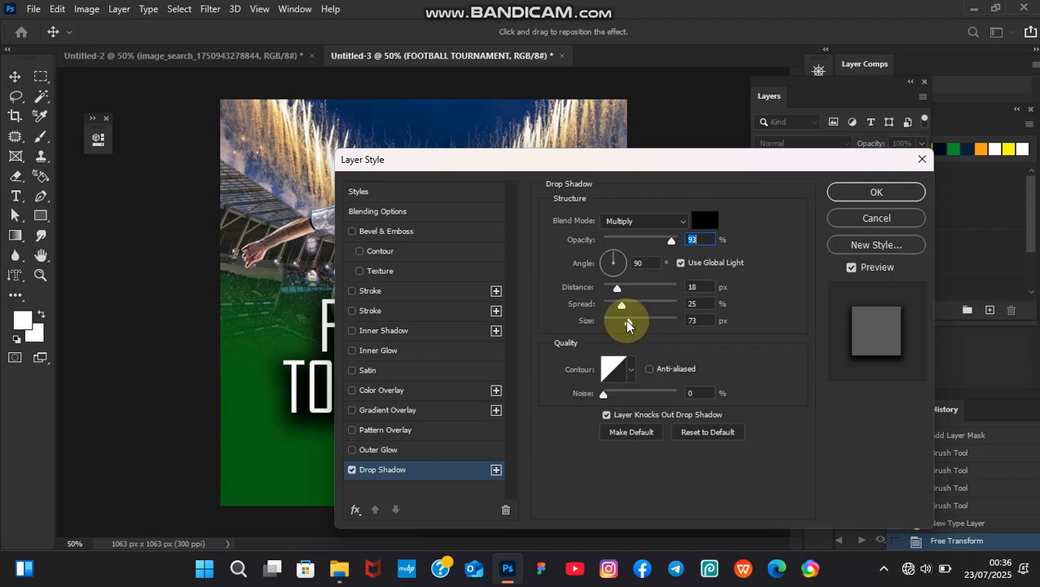
pyautogui.moveTo(626, 326); pyautogui.dragTo(614, 321)
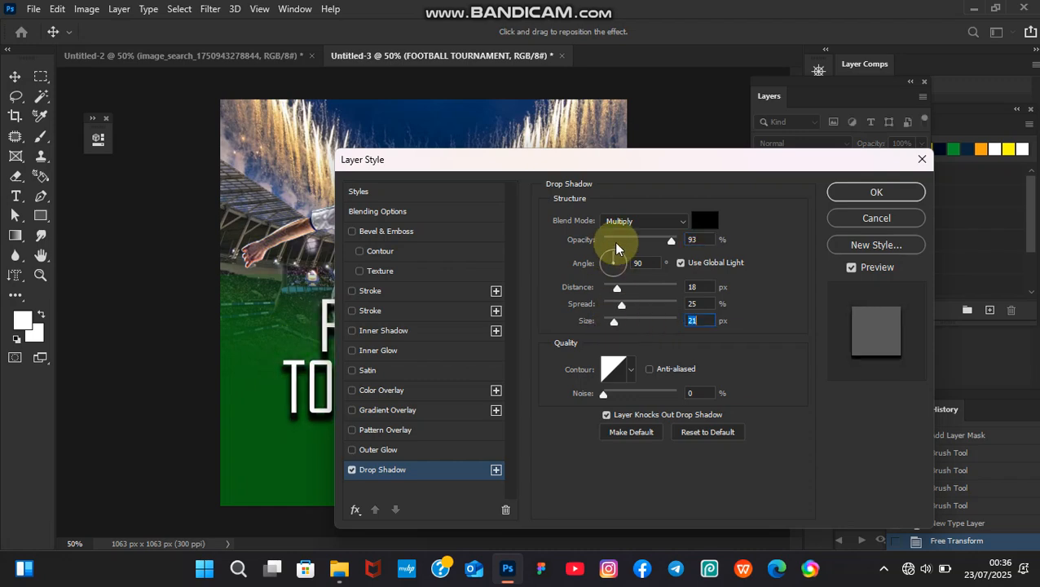
pyautogui.moveTo(599, 158); pyautogui.dragTo(486, 176)
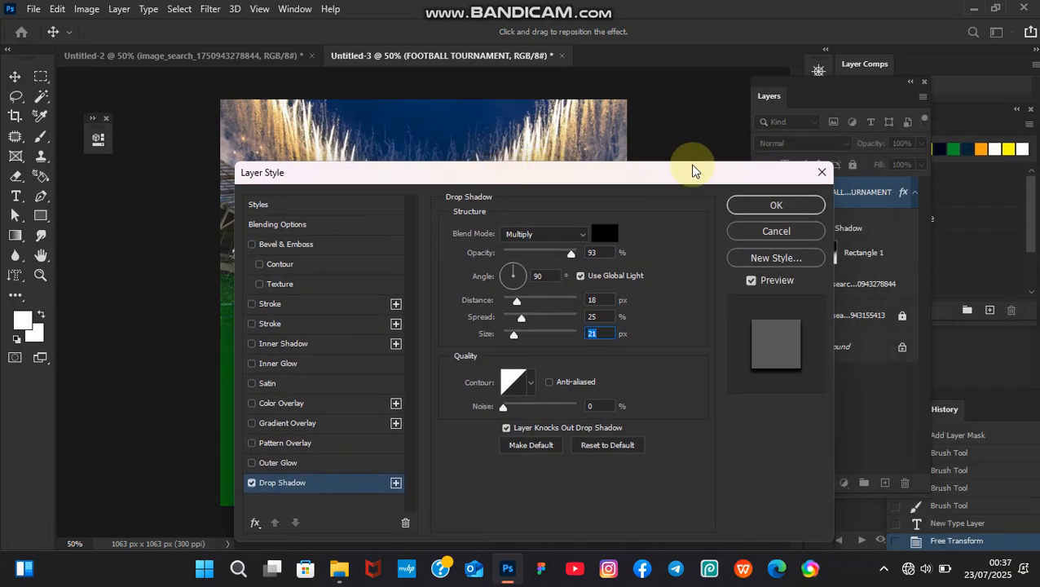
pyautogui.click(776, 205)
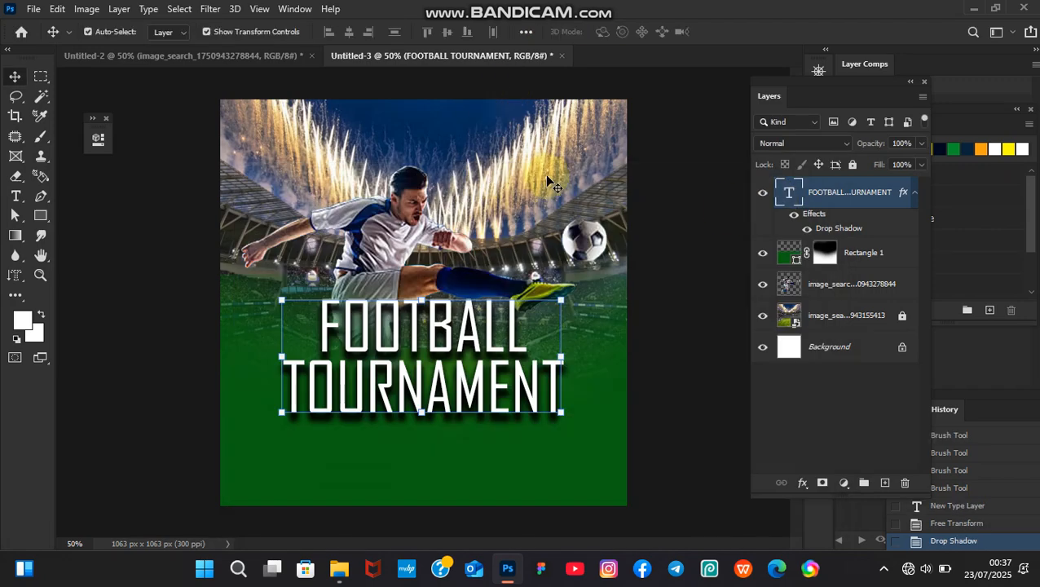
# Move the title text up slightly and deselect its layer.
pyautogui.click(548, 181)
pyautogui.moveTo(437, 363)
pyautogui.mouseDown()
pyautogui.moveTo(425, 344)
pyautogui.moveTo(437, 355)
pyautogui.mouseUp()
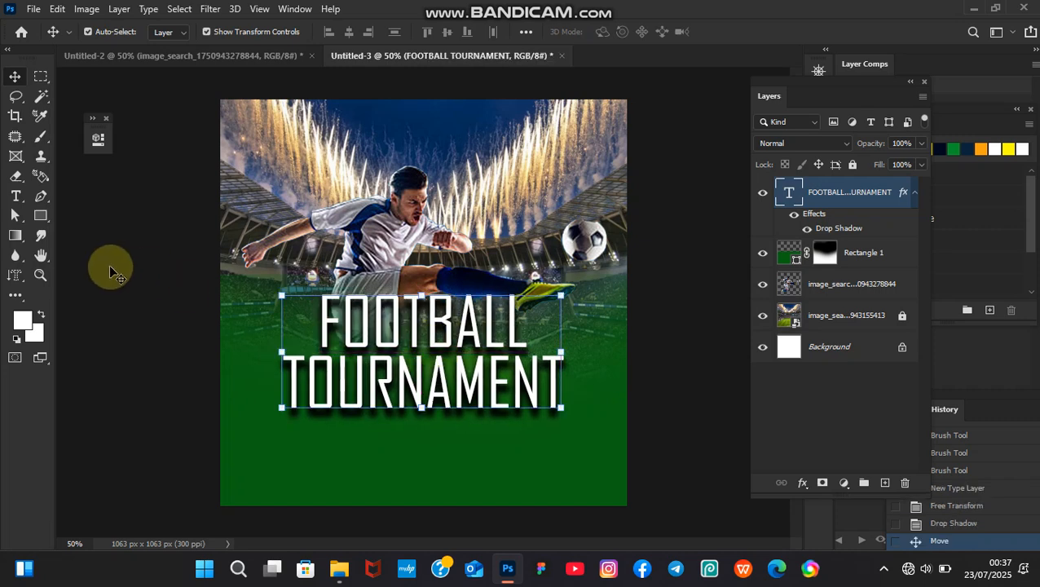
pyautogui.click(110, 271)
# Draw an orange rectangle without stroke, about 287 by 55 px, below the title near the canvas's left edge.
pyautogui.click(45, 223)
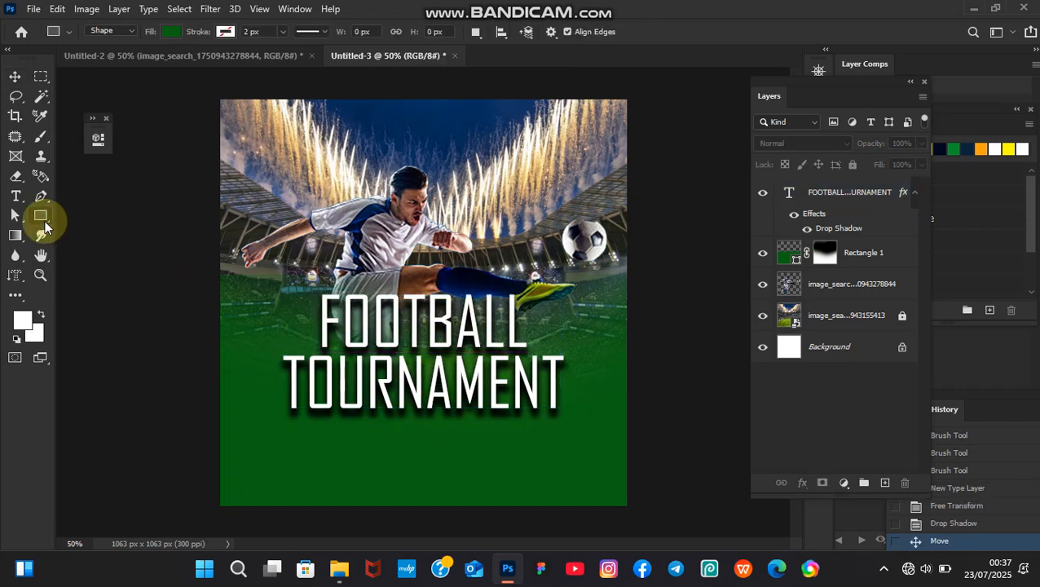
pyautogui.click(174, 37)
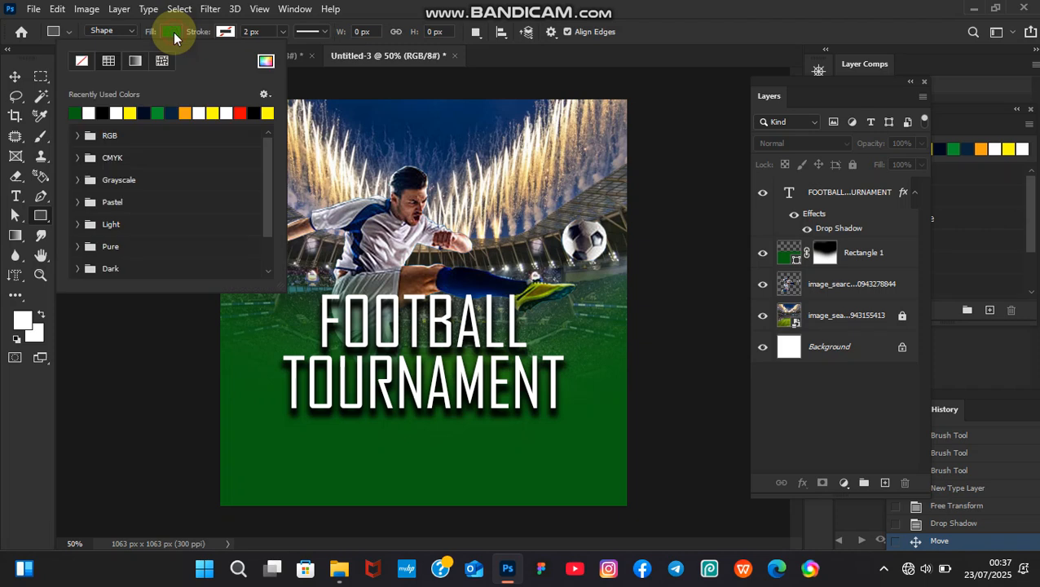
pyautogui.click(187, 110)
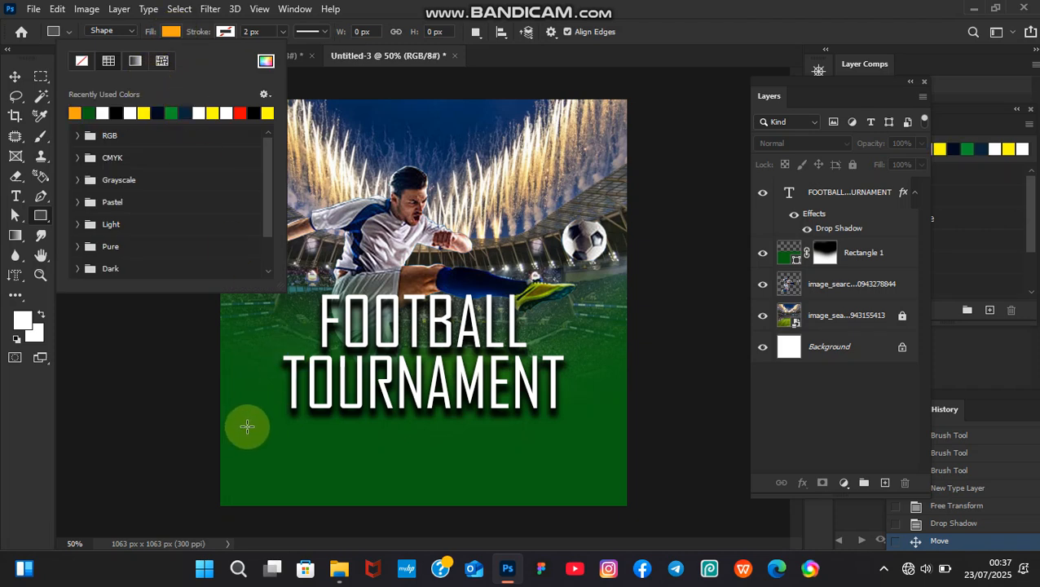
pyautogui.moveTo(248, 427); pyautogui.dragTo(356, 446)
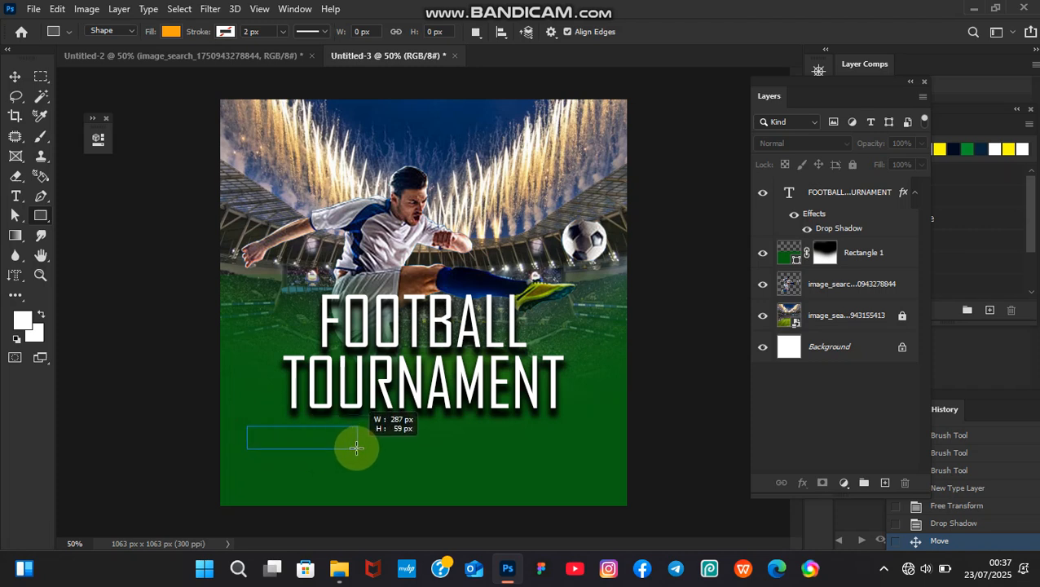
pyautogui.moveTo(357, 447); pyautogui.dragTo(356, 444)
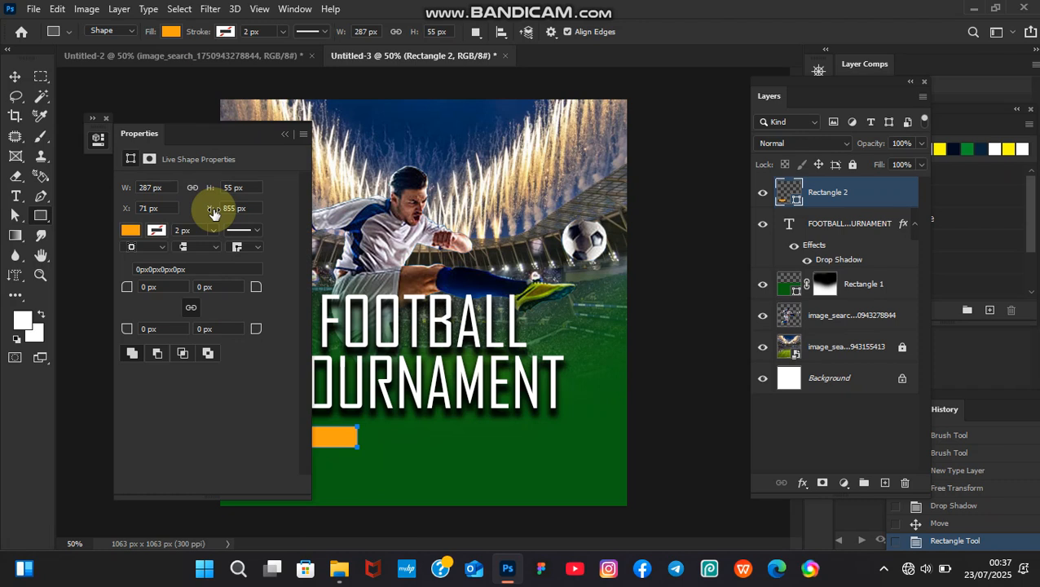
pyautogui.click(282, 133)
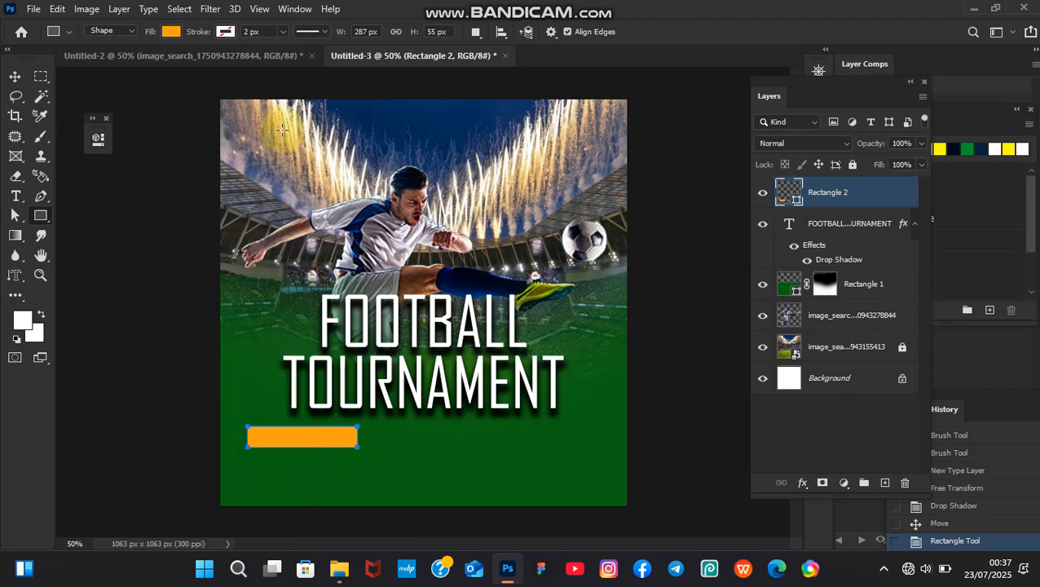
# Nudge the orange rectangle down slightly to widen the gap beneath the title.
pyautogui.press('v')
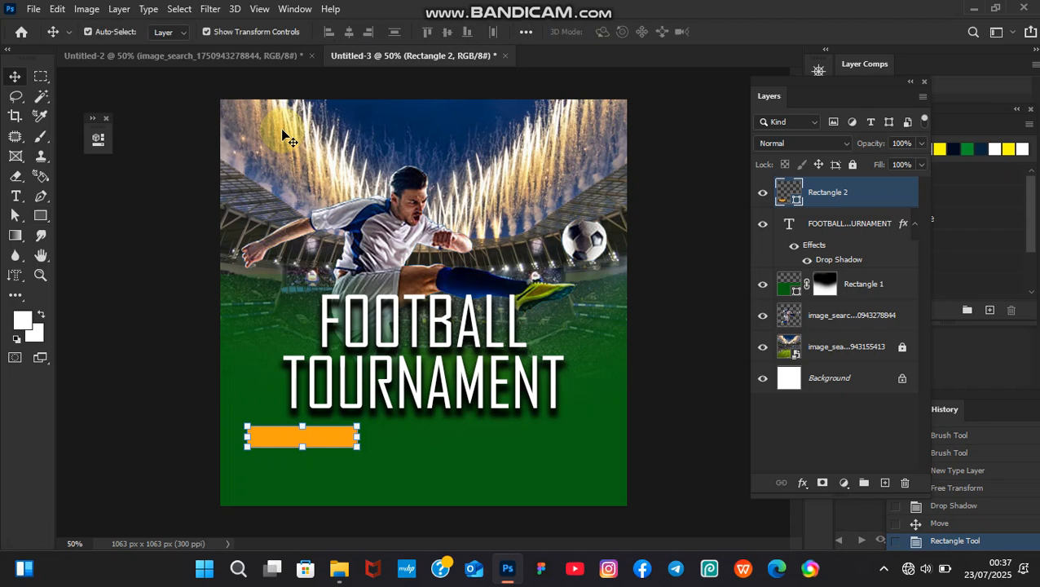
pyautogui.press('Down')
pyautogui.press('Down')
pyautogui.press('Down')
pyautogui.press('Down')
pyautogui.press('Down')
pyautogui.press('Down')
pyautogui.press('Down')
pyautogui.press('Down')
pyautogui.press('Down')
pyautogui.press('Down')
pyautogui.press('Down')
pyautogui.press('Down')
pyautogui.press('Down')
pyautogui.press('Down')
pyautogui.press('Down')
pyautogui.press('Down')
pyautogui.press('Down')
pyautogui.press('Down')
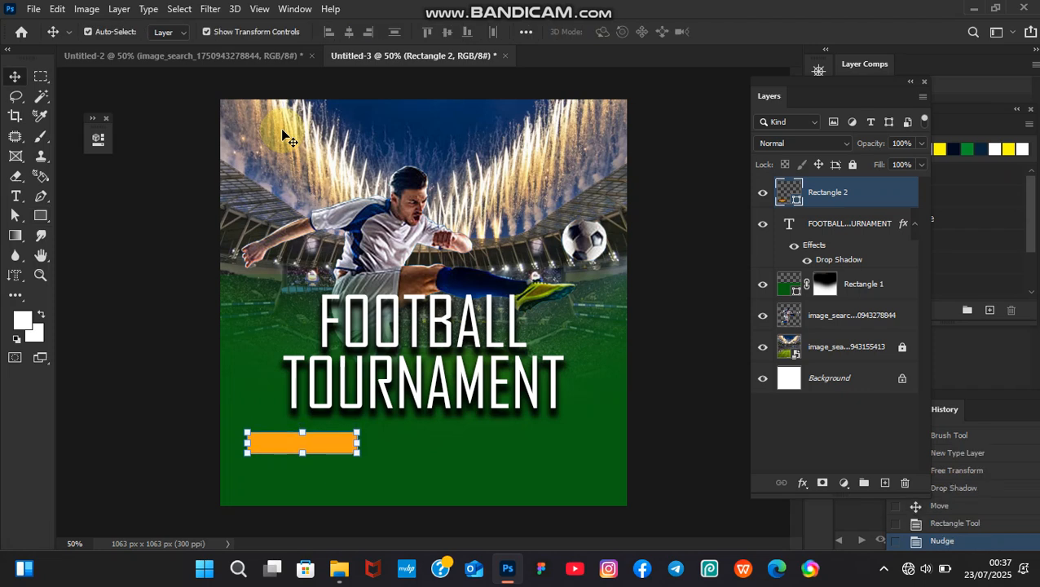
# Duplicate the orange rectangle and shift the copy right until it sits directly beside the original, overlapping it slightly.
pyautogui.hotkey('ctrl', 'j')
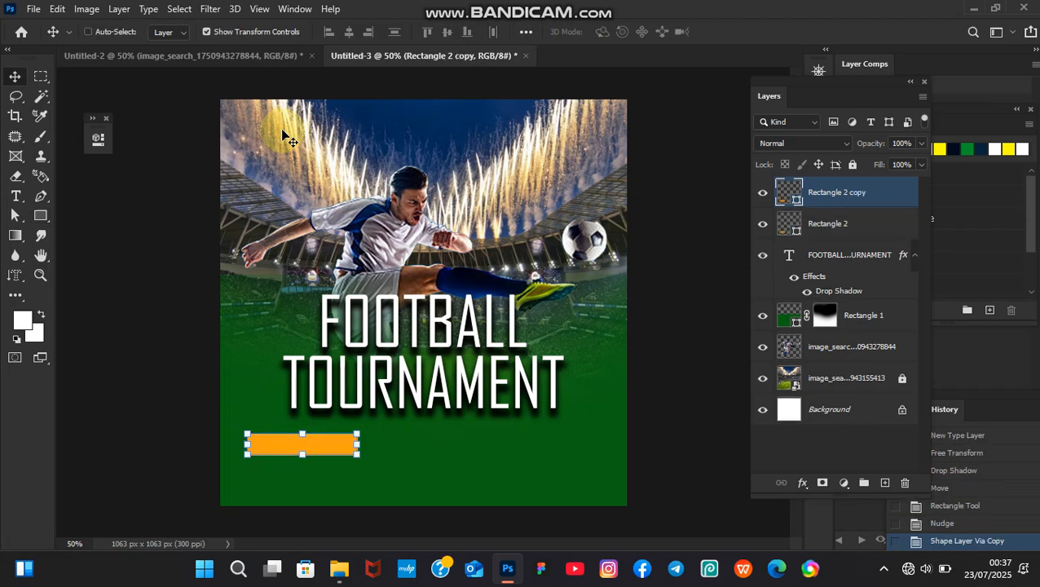
pyautogui.press('Right')
pyautogui.press('Right')
pyautogui.press('Right')
pyautogui.press('Right')
pyautogui.press('Right')
pyautogui.press('Right')
pyautogui.press('Right')
pyautogui.press('Right')
pyautogui.press('Right')
pyautogui.press('Right')
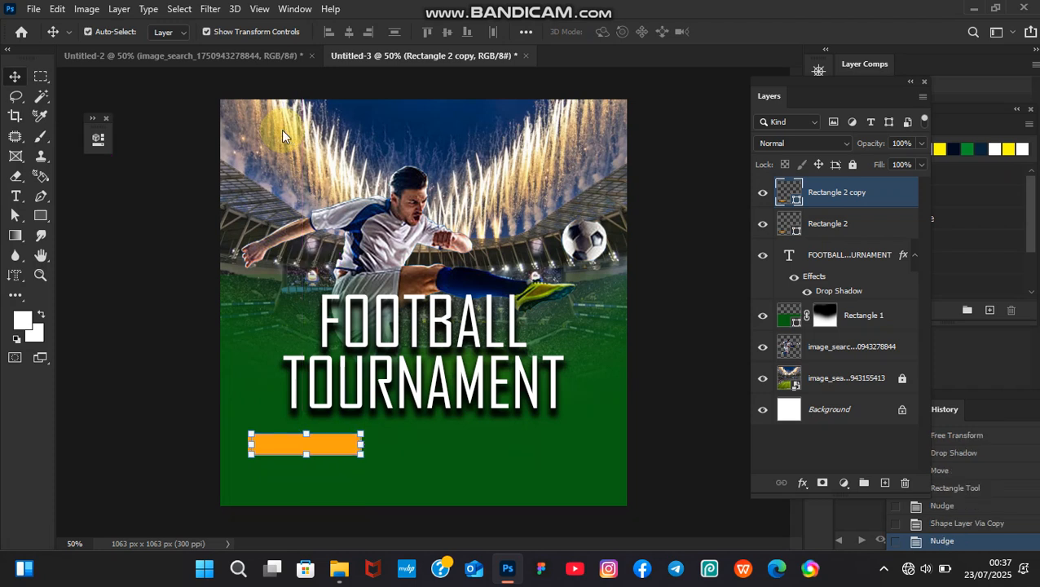
pyautogui.hotkey('shift', 'Right')
pyautogui.hotkey('shift', 'Right')
pyautogui.hotkey('shift', 'Right')
pyautogui.hotkey('shift', 'Right')
pyautogui.hotkey('shift', 'Right')
pyautogui.hotkey('shift', 'Right')
pyautogui.hotkey('shift', 'Right')
pyautogui.hotkey('shift', 'Right')
pyautogui.hotkey('shift', 'Right')
pyautogui.hotkey('shift', 'Right')
pyautogui.hotkey('shift', 'Right')
pyautogui.hotkey('shift', 'Right')
pyautogui.hotkey('shift', 'Right')
pyautogui.hotkey('shift', 'Right')
pyautogui.hotkey('shift', 'Right')
pyautogui.hotkey('shift', 'Right')
pyautogui.hotkey('shift', 'Right')
pyautogui.hotkey('shift', 'Right')
pyautogui.hotkey('shift', 'Right')
pyautogui.hotkey('shift', 'Right')
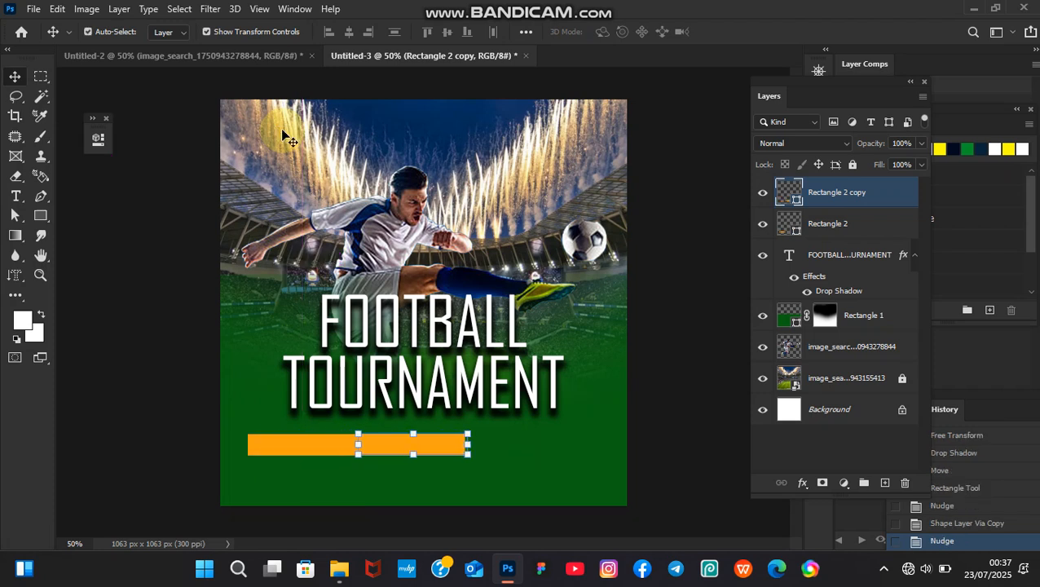
pyautogui.hotkey('shift', 'Right')
pyautogui.hotkey('shift', 'Right')
pyautogui.hotkey('shift', 'Left')
pyautogui.hotkey('shift', 'Left')
pyautogui.hotkey('shift', 'Left')
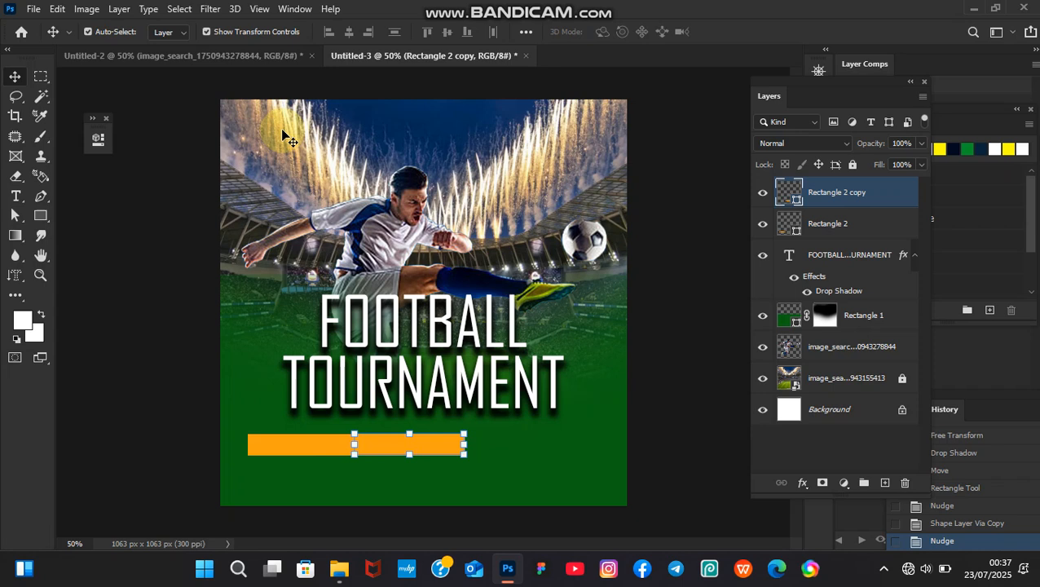
# Change the fill of the duplicated rectangle to dark navy blue.
pyautogui.click(41, 213)
pyautogui.click(172, 31)
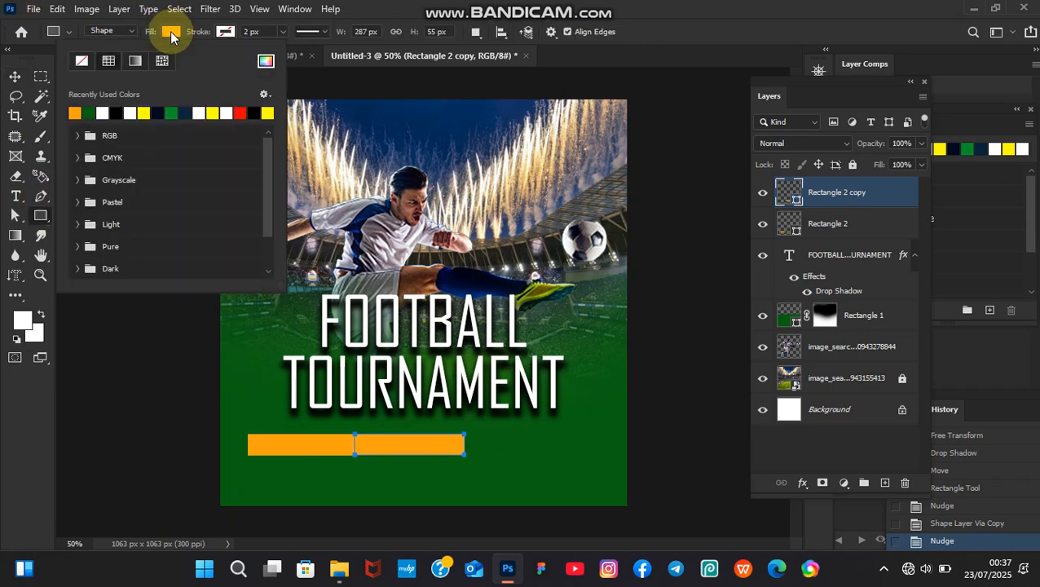
pyautogui.click(182, 111)
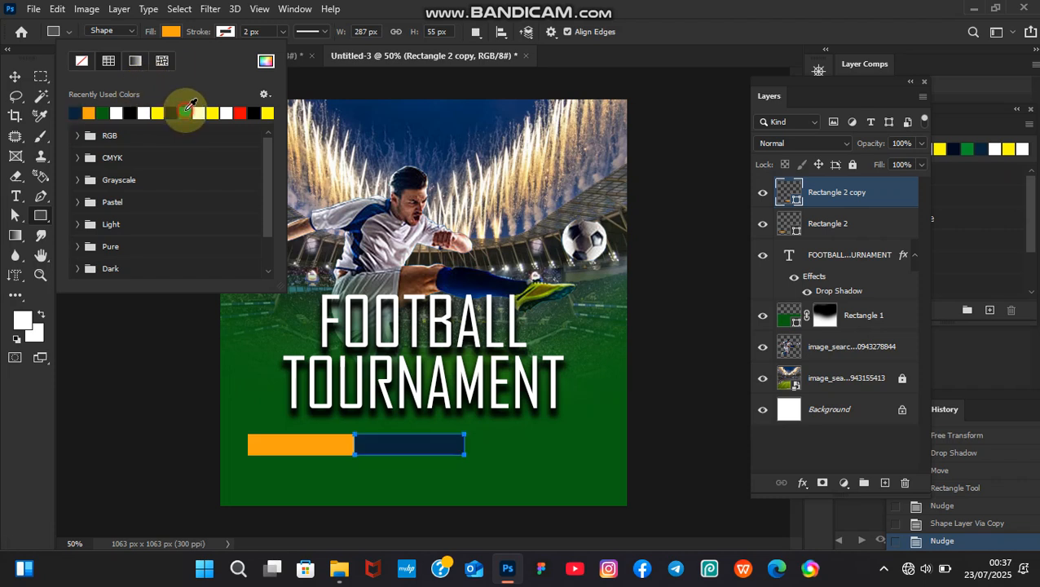
# Duplicate the navy rectangle and shift the copy right until it sits just beyond the original with a narrow gap.
pyautogui.click(16, 77)
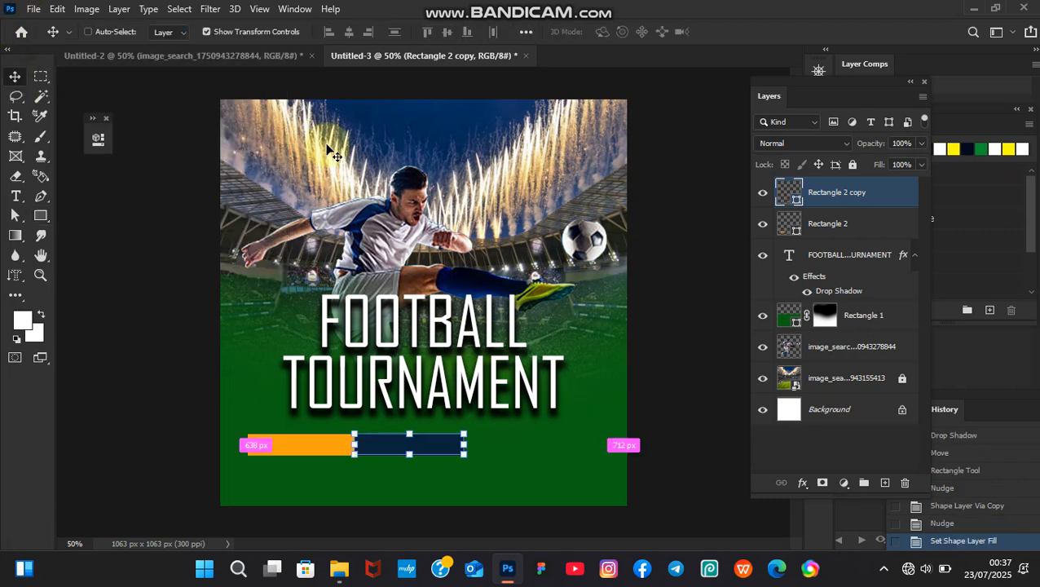
pyautogui.hotkey('ctrl', 'j')
pyautogui.hotkey('shift', 'Right')
pyautogui.hotkey('shift', 'Right')
pyautogui.hotkey('shift', 'Right')
pyautogui.hotkey('shift', 'Right')
pyautogui.hotkey('shift', 'Right')
pyautogui.hotkey('shift', 'Right')
pyautogui.hotkey('shift', 'Right')
pyautogui.hotkey('shift', 'Right')
pyautogui.hotkey('shift', 'Right')
pyautogui.hotkey('shift', 'Right')
pyautogui.hotkey('shift', 'Right')
pyautogui.hotkey('shift', 'Right')
pyautogui.hotkey('shift', 'Right')
pyautogui.hotkey('shift', 'Right')
pyautogui.hotkey('shift', 'Right')
pyautogui.hotkey('shift', 'Right')
pyautogui.hotkey('shift', 'Right')
pyautogui.hotkey('shift', 'Right')
pyautogui.hotkey('shift', 'Right')
pyautogui.hotkey('shift', 'Right')
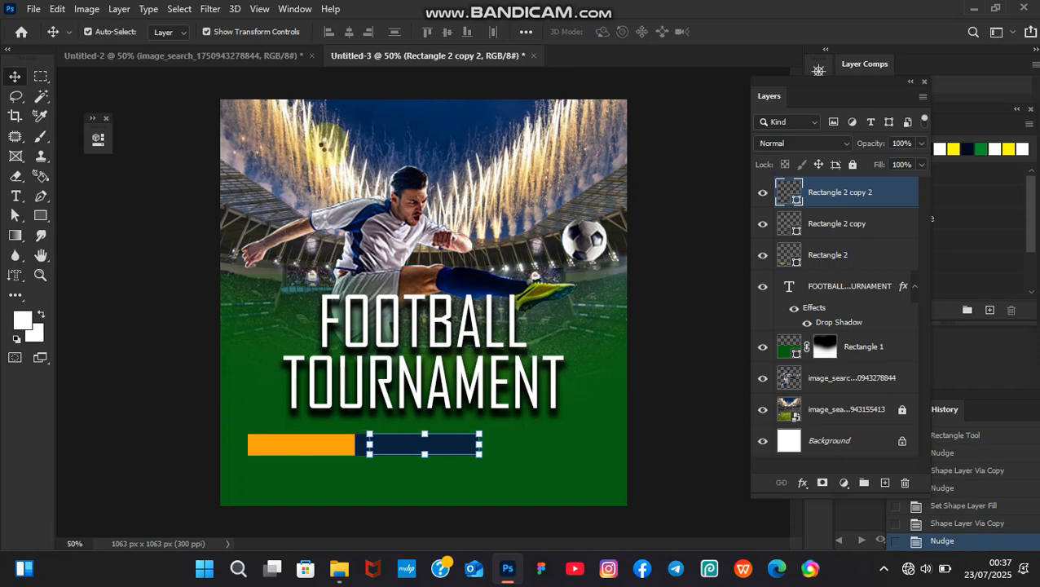
pyautogui.hotkey('shift', 'Left')
pyautogui.hotkey('shift', 'Left')
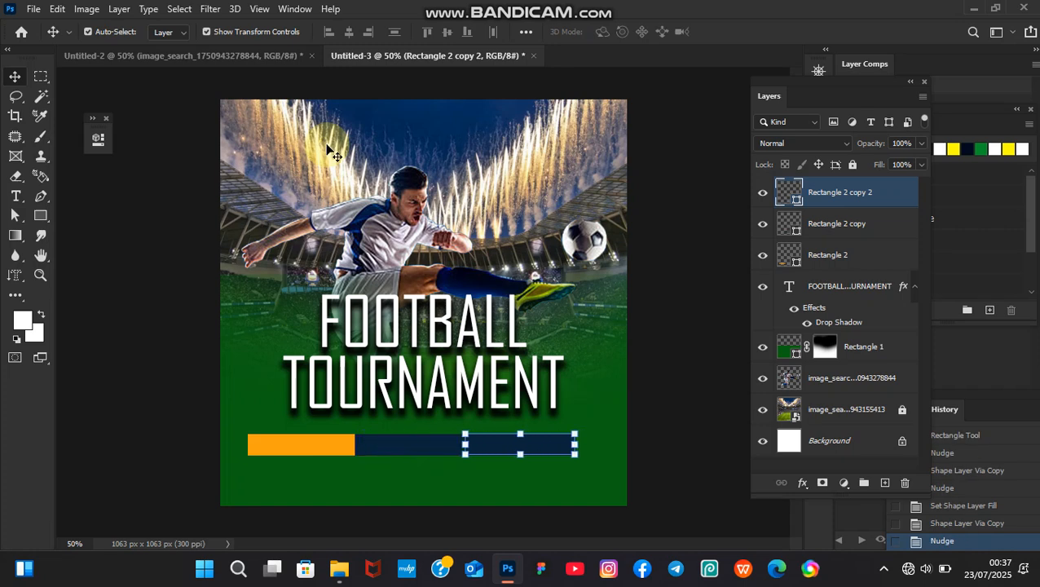
pyautogui.hotkey('shift', 'Right')
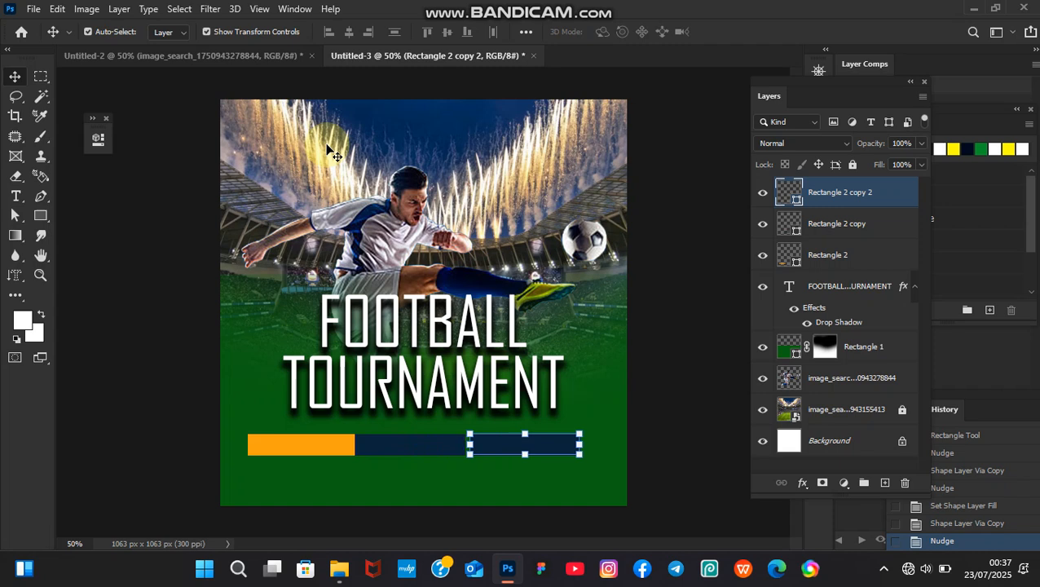
# Change the fill of the third rectangle in the row to yellow.
pyautogui.click(41, 215)
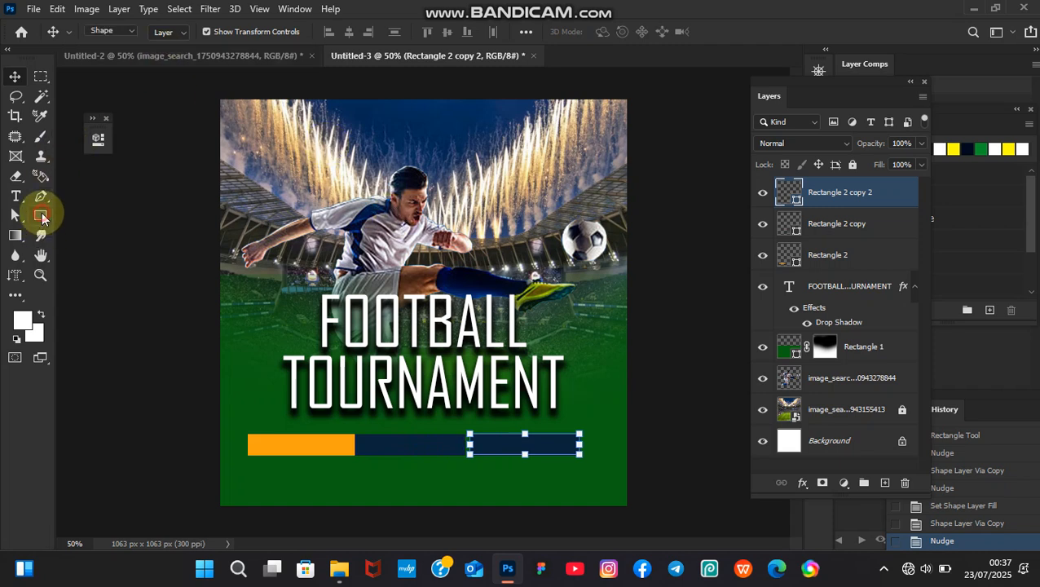
pyautogui.click(172, 32)
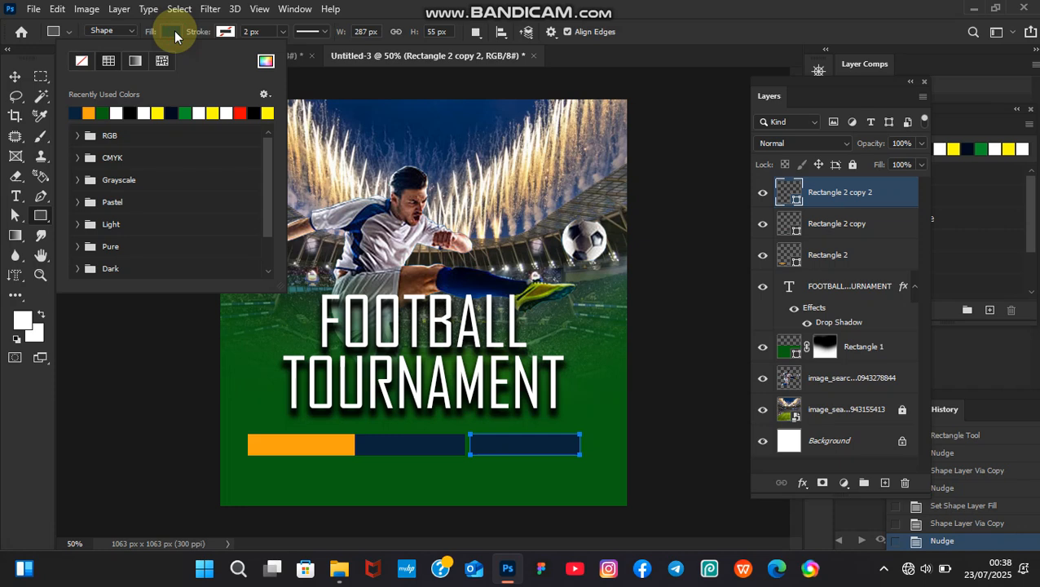
pyautogui.click(158, 113)
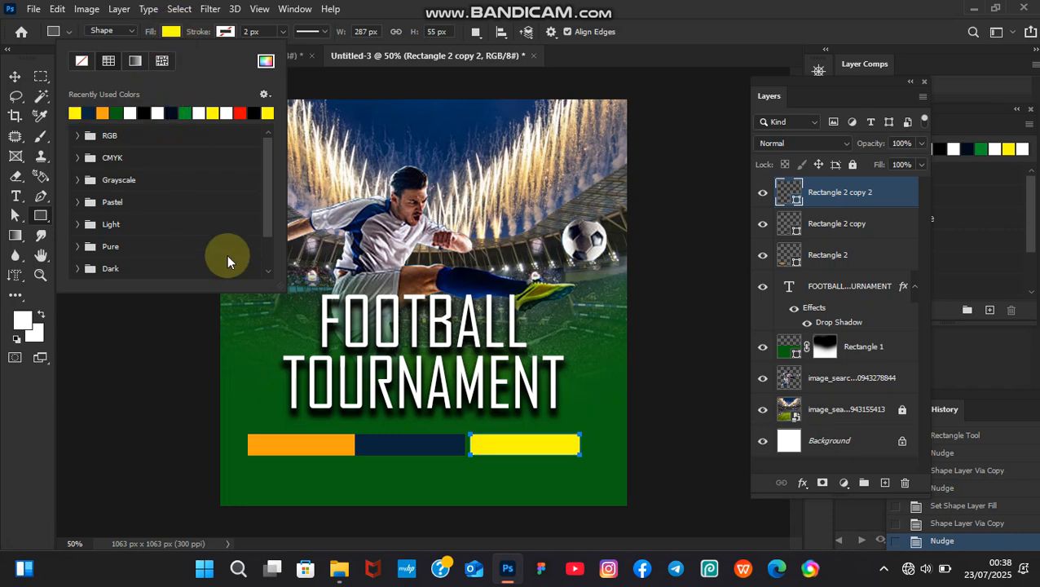
pyautogui.press('Return')
pyautogui.press('v')
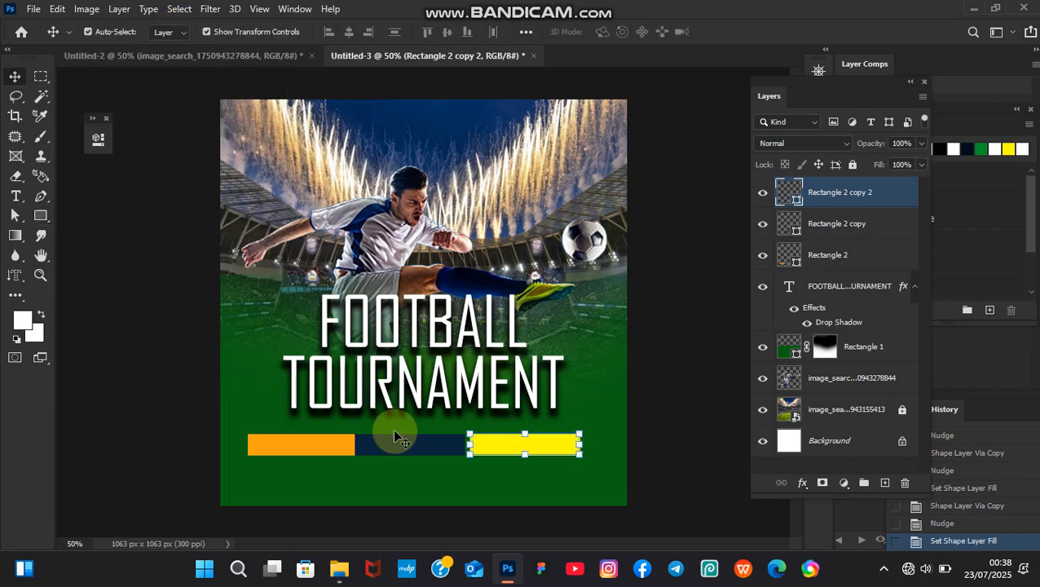
# Nudge the navy and orange rectangles right to close the gap before the yellow one, leaving all three side by side.
pyautogui.click(398, 448)
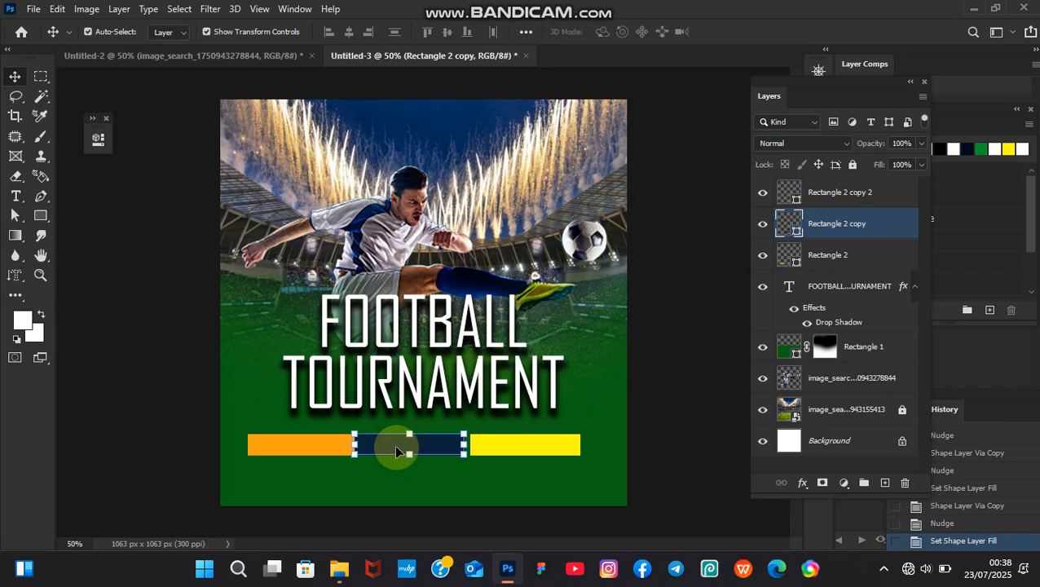
pyautogui.hotkey('shift', 'Right')
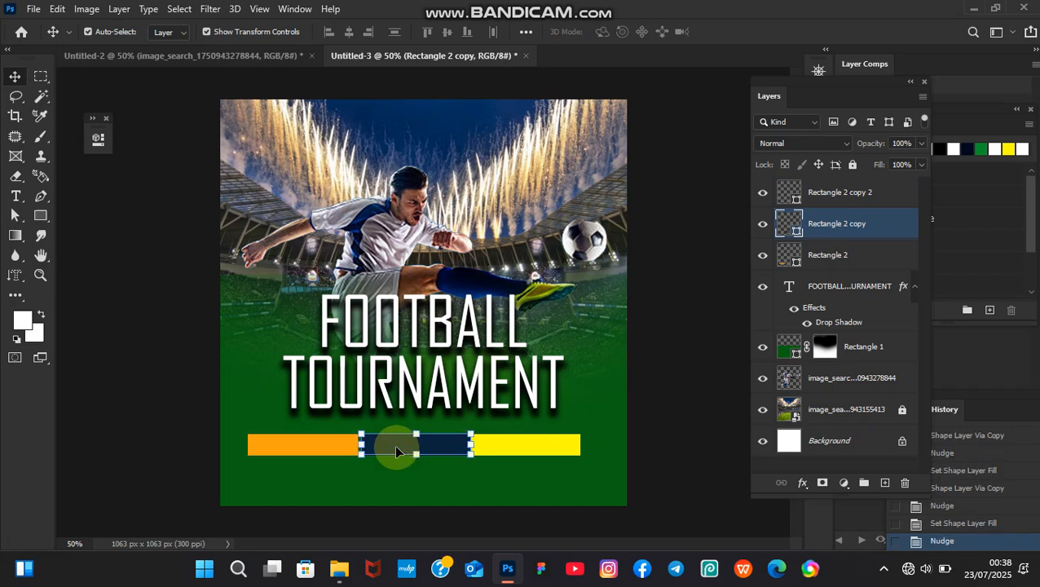
pyautogui.click(335, 451)
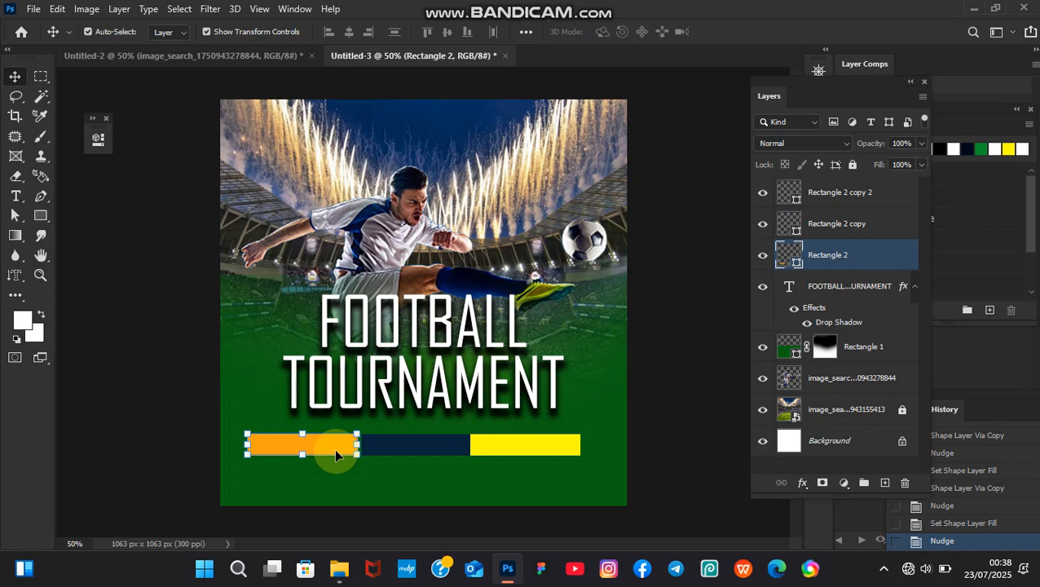
pyautogui.hotkey('shift', 'Right')
pyautogui.hotkey('shift', 'Right')
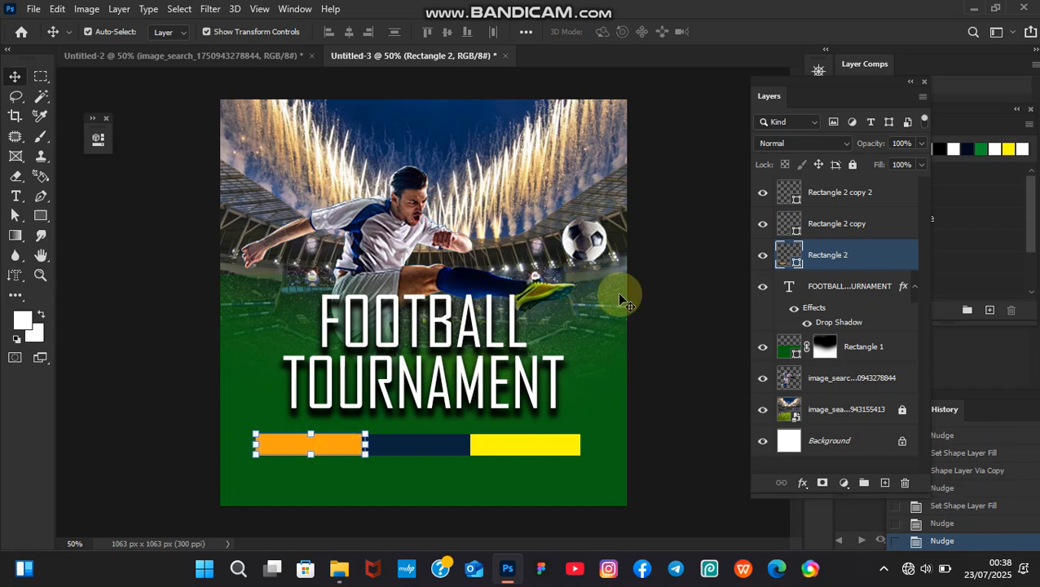
pyautogui.click(619, 297)
pyautogui.click(568, 128)
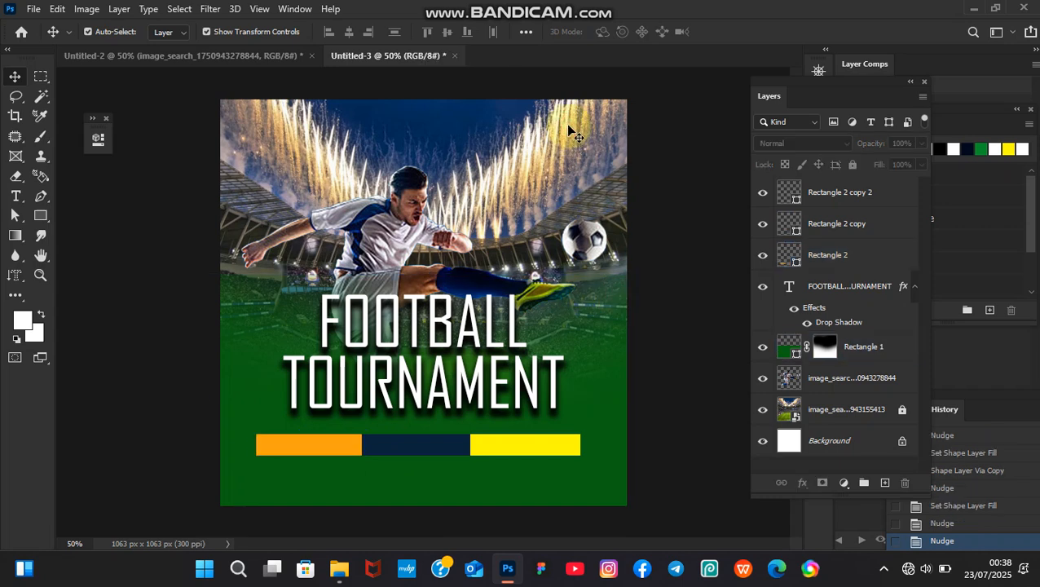
# Add the white text "OGUN VS KWARA" in Agency FB Regular, 15 pt, above all layers at the orange rectangle.
pyautogui.click(15, 197)
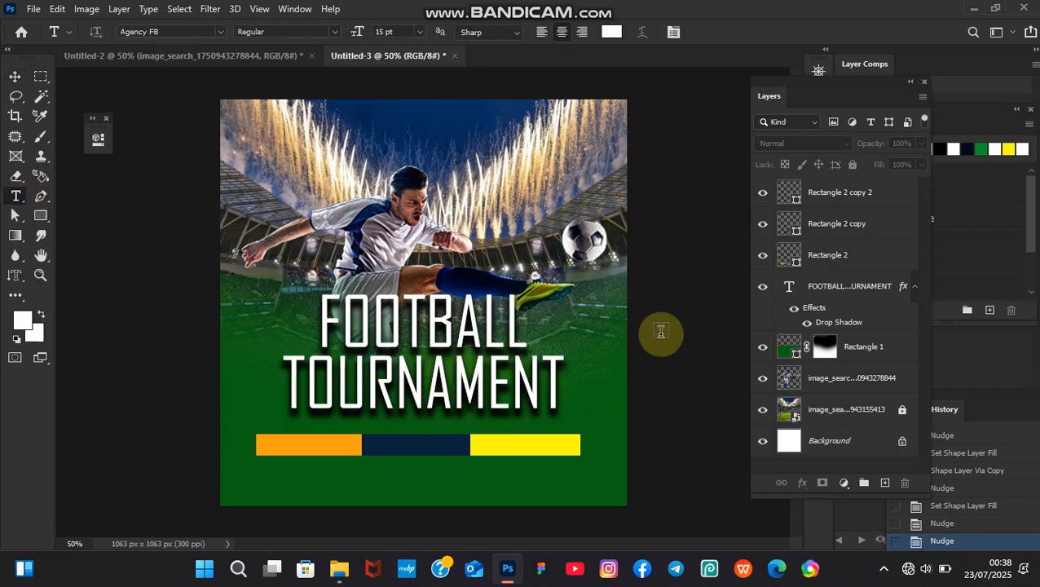
pyautogui.click(881, 191)
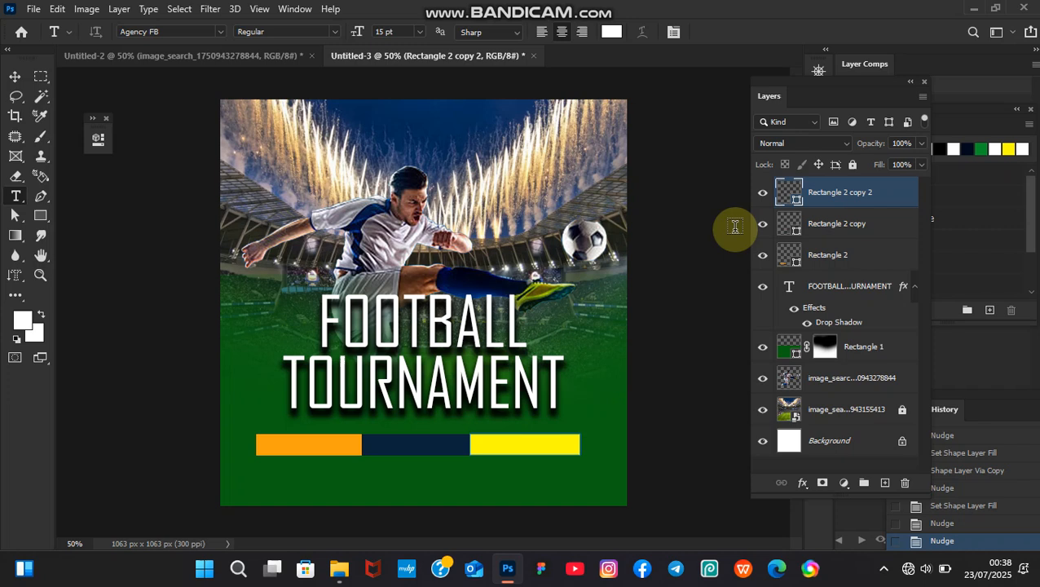
pyautogui.click(263, 448)
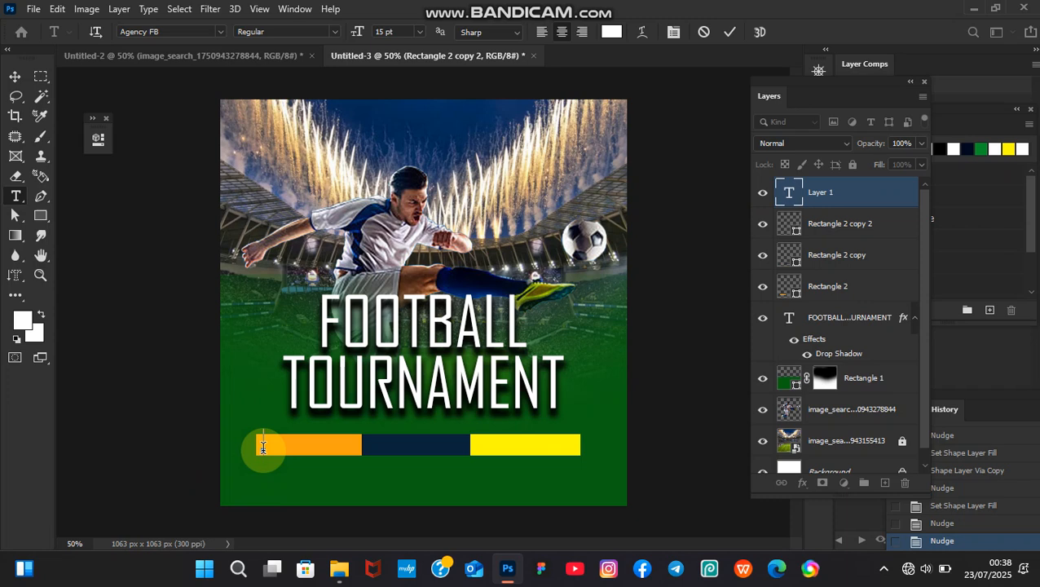
pyautogui.write('OGUN')
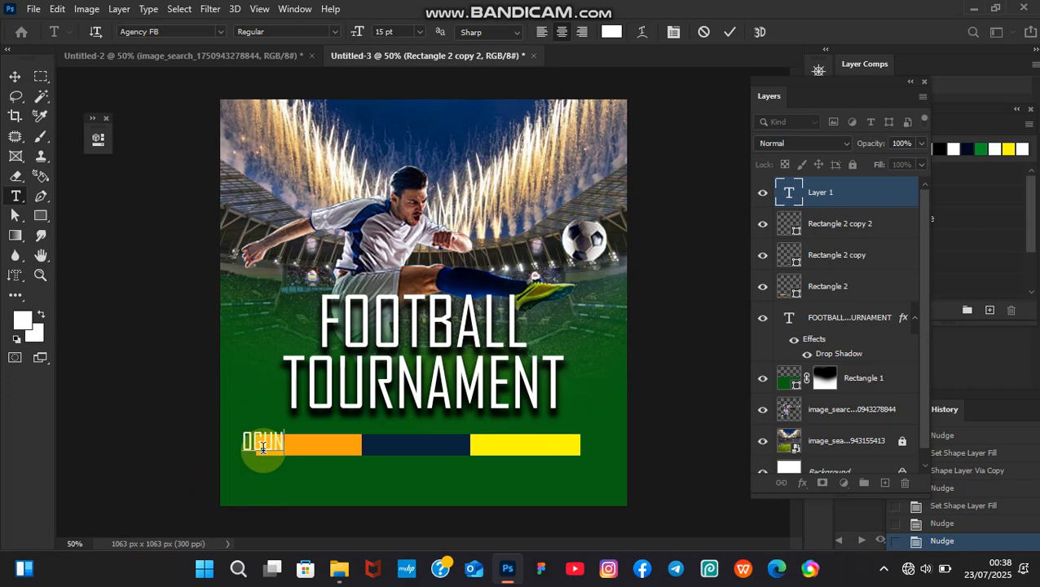
pyautogui.write(' VS ')
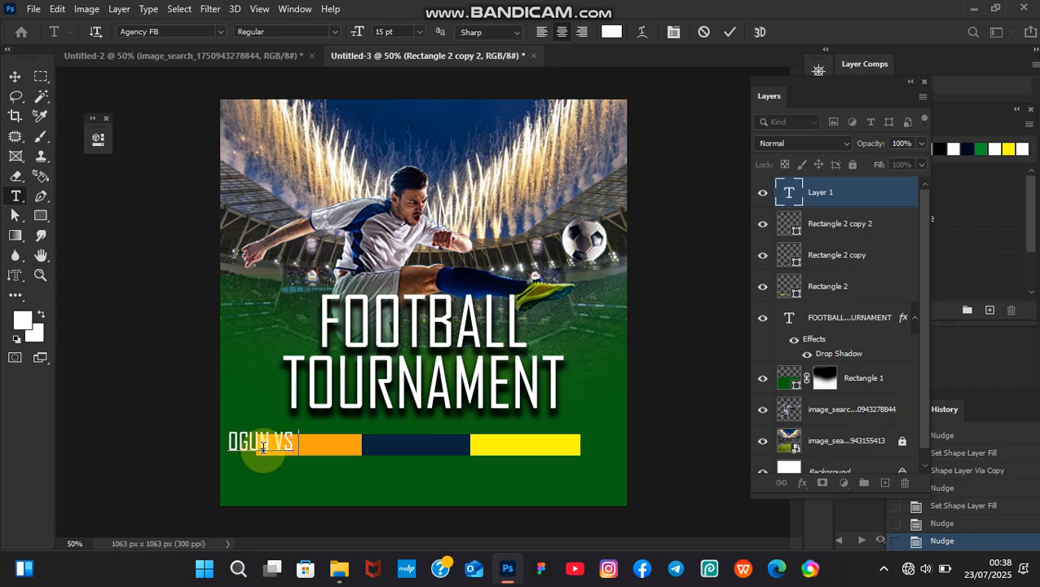
pyautogui.write('KWARA')
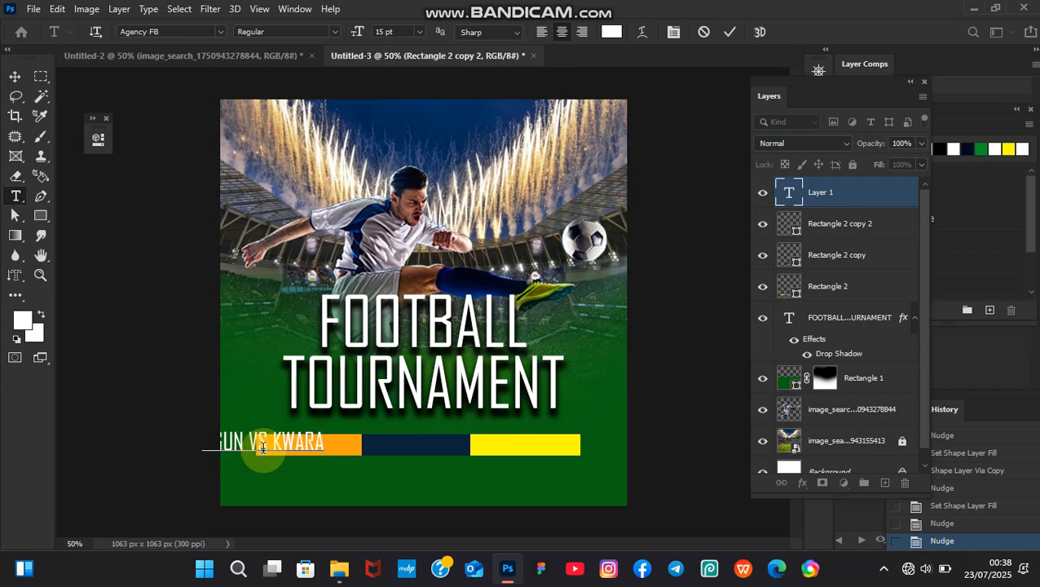
pyautogui.click(730, 32)
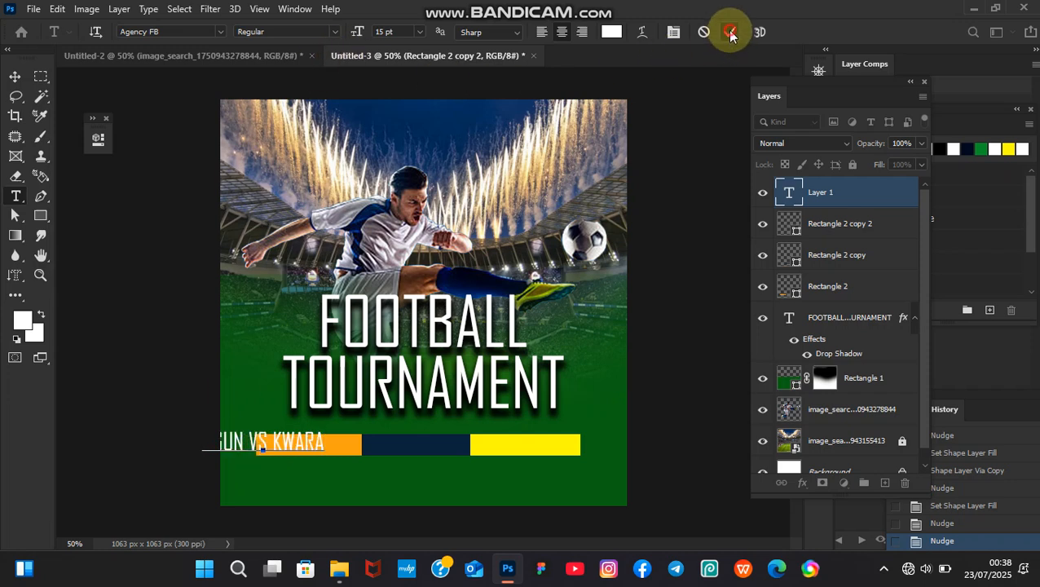
# Scale the "OGUN VS KWARA" text to about 67% and place it centrally inside the orange rectangle.
pyautogui.press('v')
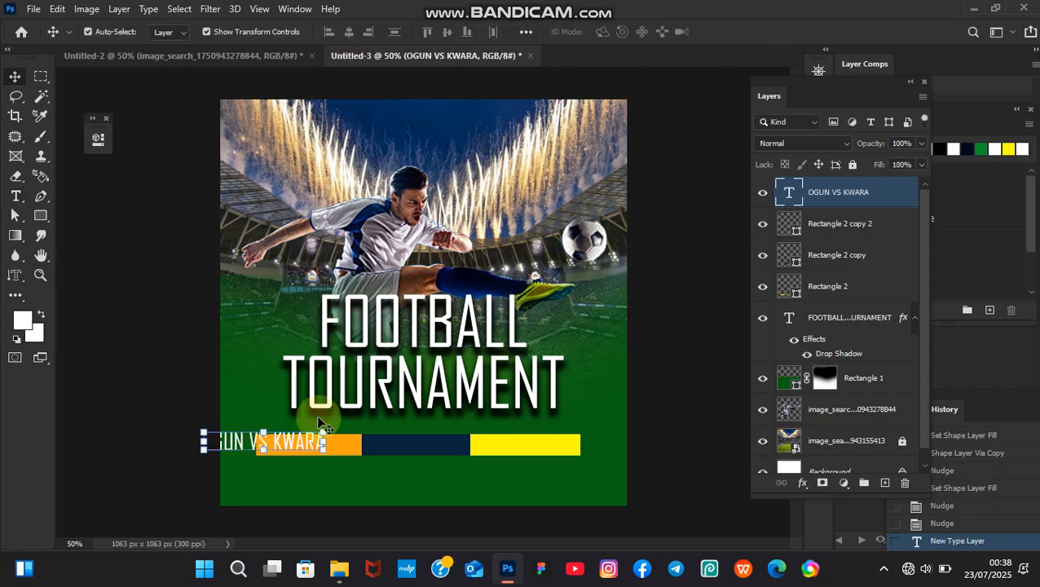
pyautogui.moveTo(324, 430)
pyautogui.mouseDown()
pyautogui.moveTo(294, 436)
pyautogui.moveTo(314, 450)
pyautogui.moveTo(367, 418)
pyautogui.moveTo(323, 447)
pyautogui.mouseUp()
pyautogui.press('Left')
pyautogui.press('Left')
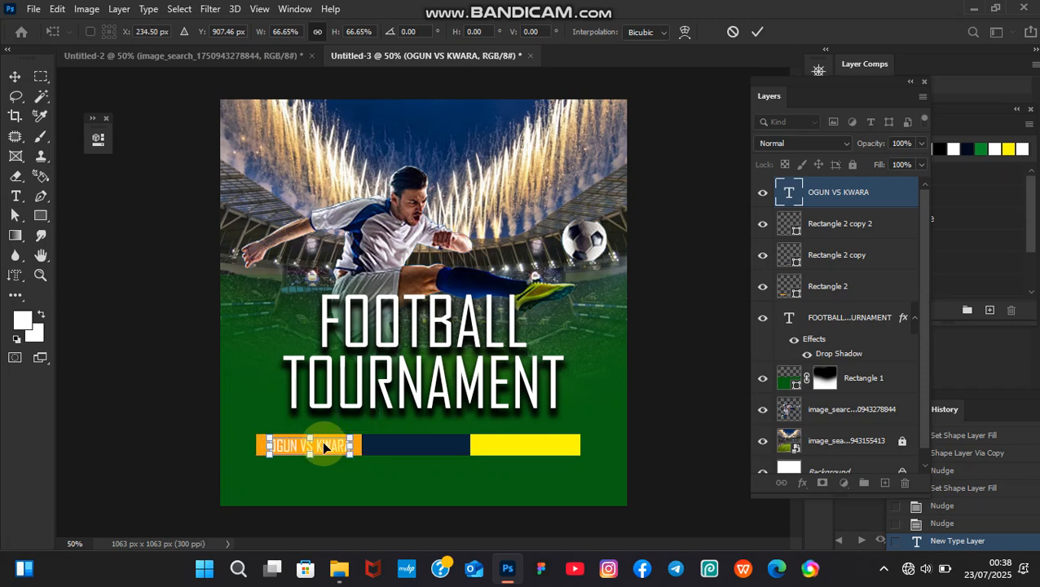
pyautogui.press('Return')
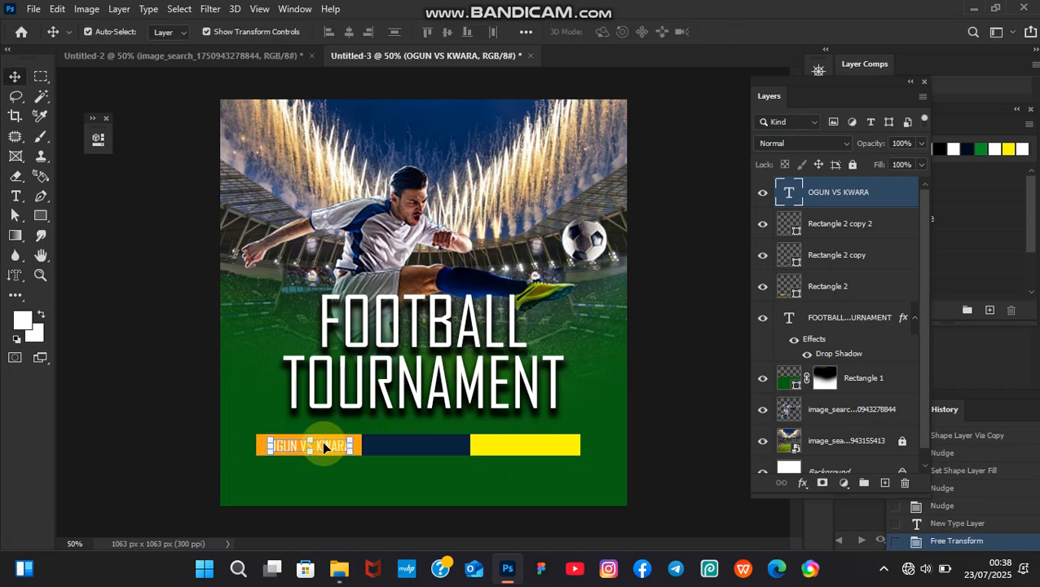
# Duplicate the "OGUN VS KWARA" text and shift the copy right onto the navy rectangle.
pyautogui.hotkey('ctrl', 'j')
pyautogui.hotkey('shift', 'Right')
pyautogui.hotkey('shift', 'Right')
pyautogui.hotkey('shift', 'Right')
pyautogui.hotkey('shift', 'Right')
pyautogui.hotkey('shift', 'Right')
pyautogui.hotkey('shift', 'Right')
pyautogui.hotkey('shift', 'Right')
pyautogui.hotkey('shift', 'Right')
pyautogui.hotkey('shift', 'Right')
pyautogui.hotkey('shift', 'Right')
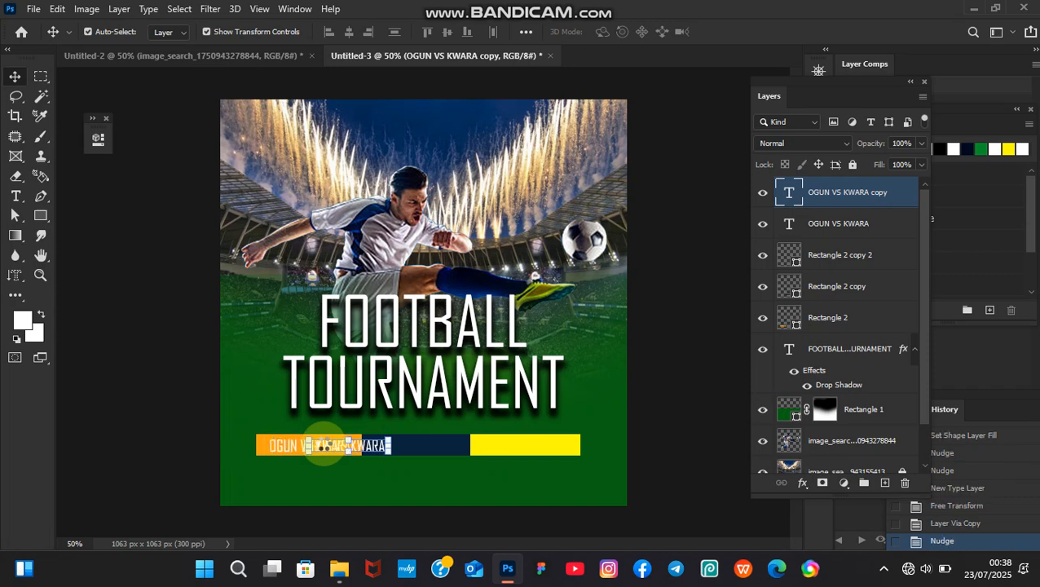
pyautogui.hotkey('shift', 'Right')
pyautogui.hotkey('shift', 'Right')
pyautogui.hotkey('shift', 'Right')
pyautogui.hotkey('shift', 'Right')
pyautogui.hotkey('shift', 'Right')
pyautogui.hotkey('shift', 'Right')
pyautogui.hotkey('shift', 'Right')
pyautogui.hotkey('shift', 'Right')
pyautogui.hotkey('shift', 'Right')
pyautogui.hotkey('shift', 'Right')
pyautogui.hotkey('shift', 'Right')
pyautogui.hotkey('shift', 'Right')
pyautogui.hotkey('shift', 'Right')
pyautogui.hotkey('shift', 'Right')
pyautogui.hotkey('shift', 'Right')
pyautogui.hotkey('shift', 'Right')
pyautogui.hotkey('shift', 'Right')
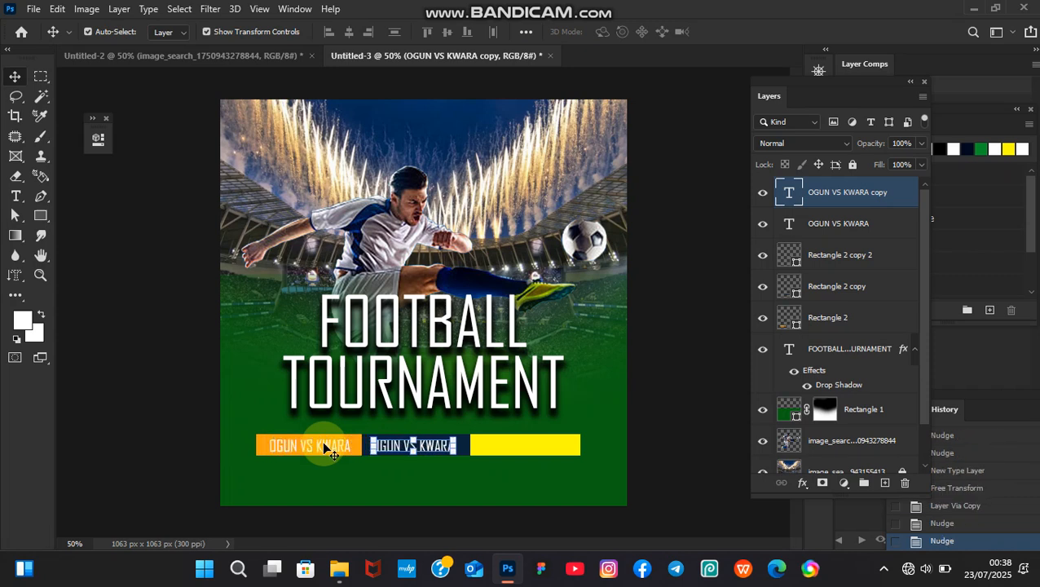
# Replace the wording on the navy rectangle with "KOGI VS LAGOS" and nudge it up slightly.
pyautogui.doubleClick(440, 446)
pyautogui.write('KOGI VS')
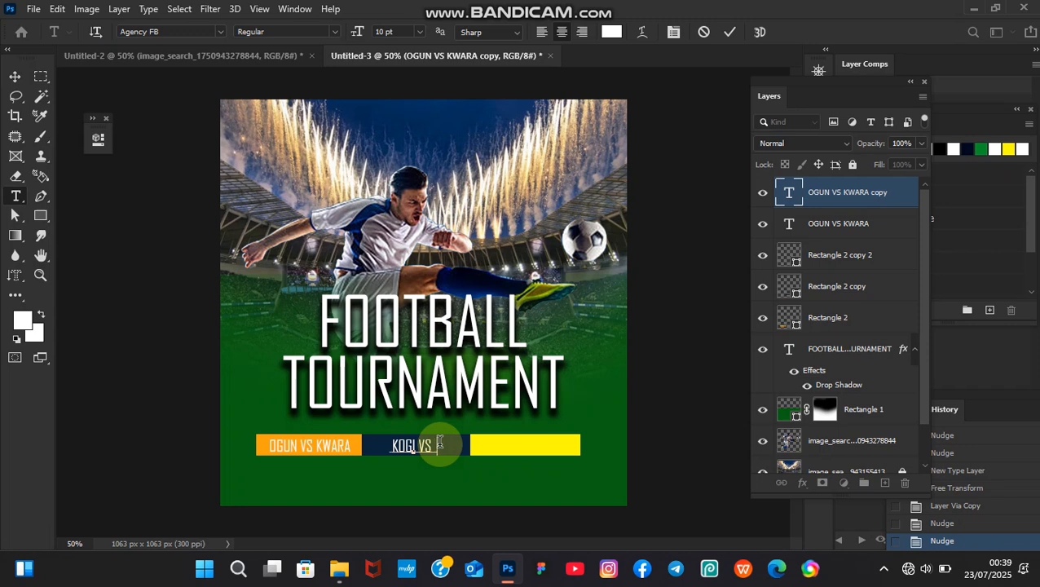
pyautogui.write(' LAGOS')
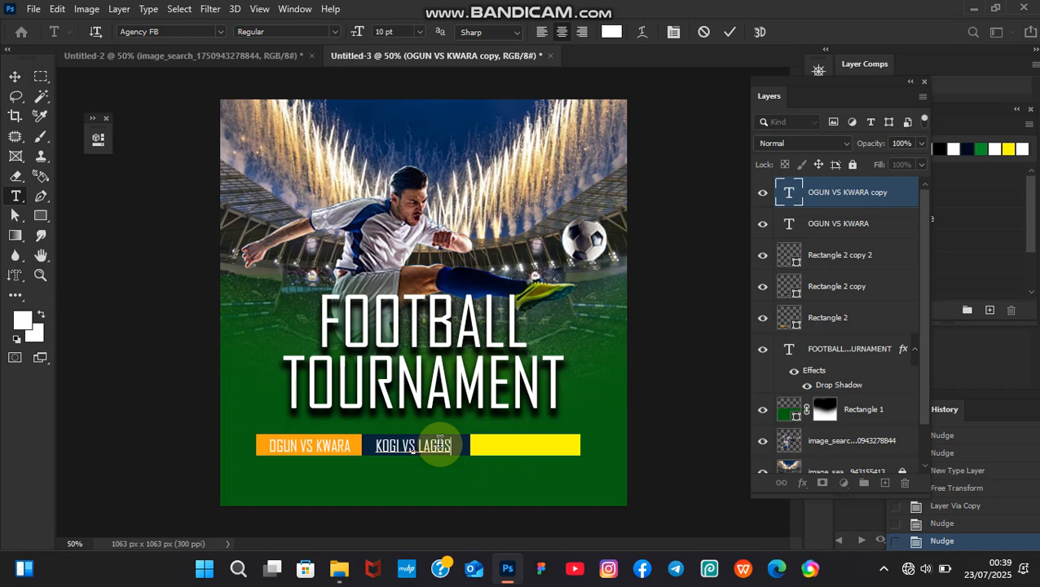
pyautogui.click(730, 32)
pyautogui.press('v')
pyautogui.press('Up')
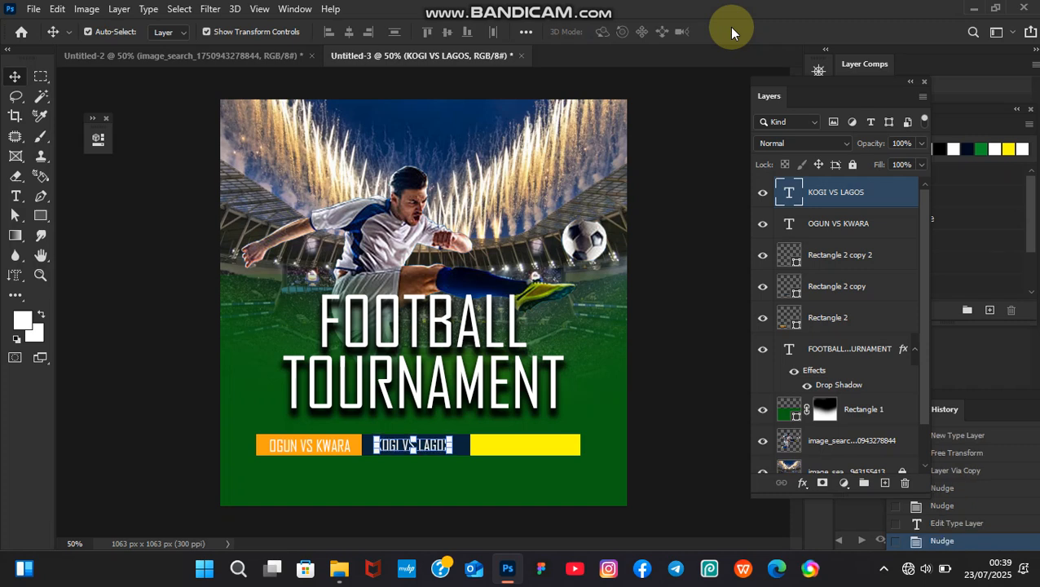
# Duplicate the "KOGI VS LAGOS" text and shift the copy right onto the yellow rectangle.
pyautogui.hotkey('ctrl', 'j')
pyautogui.hotkey('shift', 'Right')
pyautogui.hotkey('shift', 'Right')
pyautogui.hotkey('shift', 'Right')
pyautogui.hotkey('shift', 'Right')
pyautogui.hotkey('shift', 'Right')
pyautogui.hotkey('shift', 'Right')
pyautogui.hotkey('shift', 'Right')
pyautogui.hotkey('shift', 'Right')
pyautogui.hotkey('shift', 'Right')
pyautogui.hotkey('shift', 'Right')
pyautogui.hotkey('shift', 'Right')
pyautogui.hotkey('shift', 'Right')
pyautogui.hotkey('shift', 'Right')
pyautogui.hotkey('shift', 'Right')
pyautogui.hotkey('shift', 'Right')
pyautogui.hotkey('shift', 'Right')
pyautogui.hotkey('shift', 'Right')
pyautogui.hotkey('shift', 'Right')
pyautogui.hotkey('shift', 'Right')
pyautogui.hotkey('shift', 'Right')
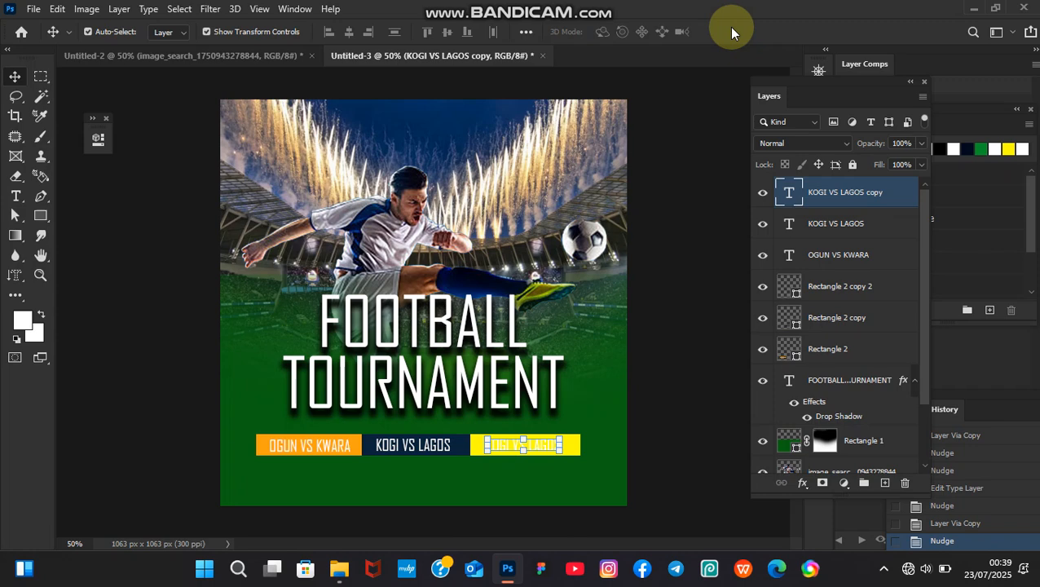
# Change the colour of the text on the yellow rectangle to black.
pyautogui.click(544, 451)
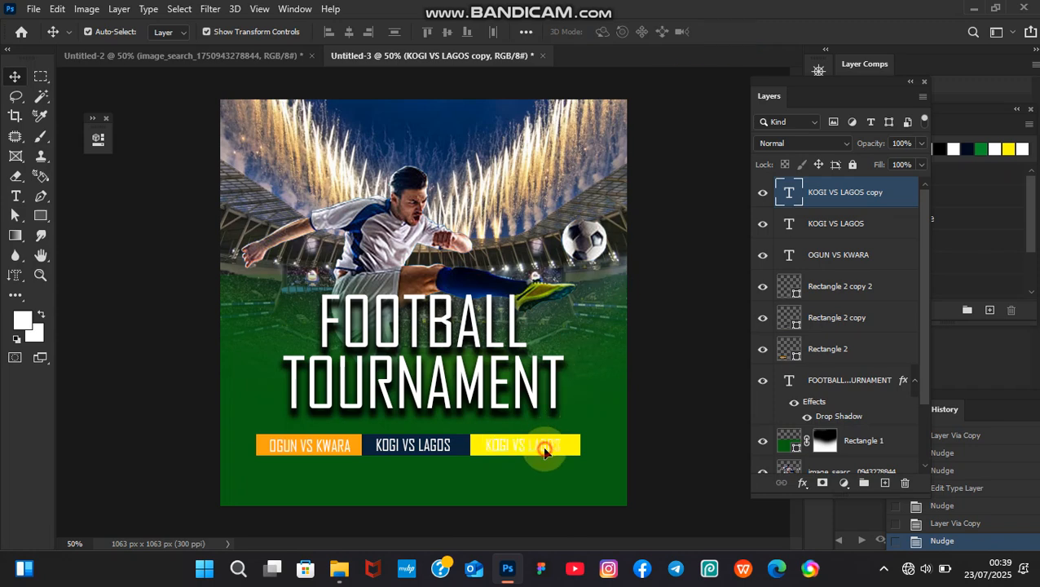
pyautogui.doubleClick(545, 451)
pyautogui.click(608, 32)
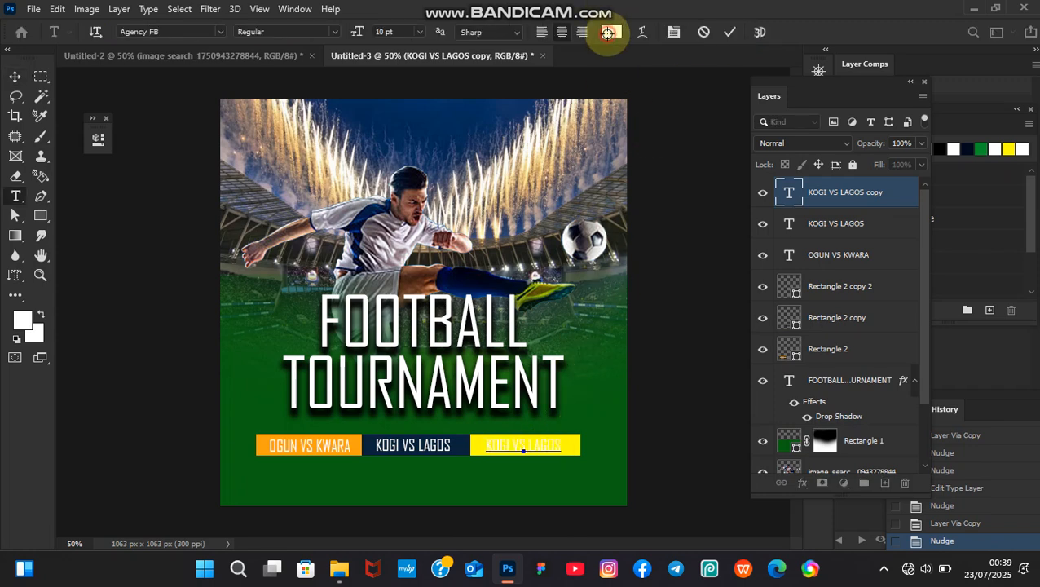
pyautogui.moveTo(629, 318); pyautogui.dragTo(539, 491)
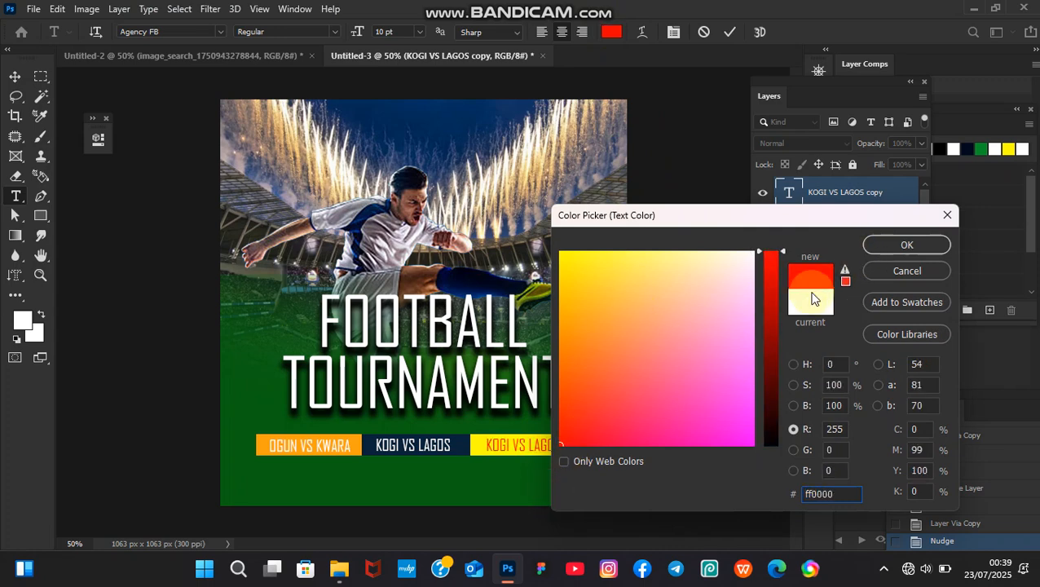
pyautogui.moveTo(771, 336); pyautogui.dragTo(773, 476)
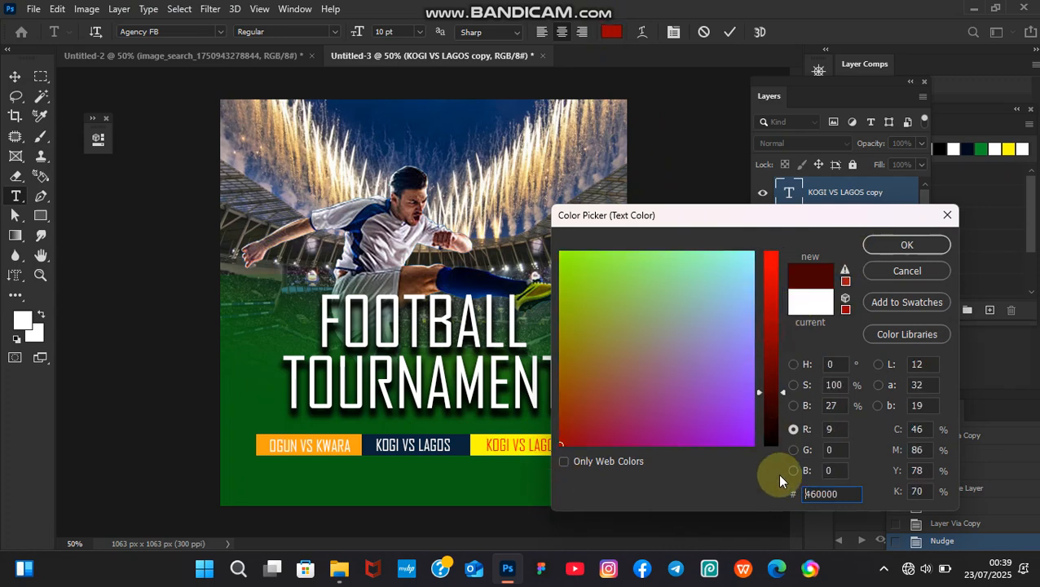
pyautogui.click(906, 246)
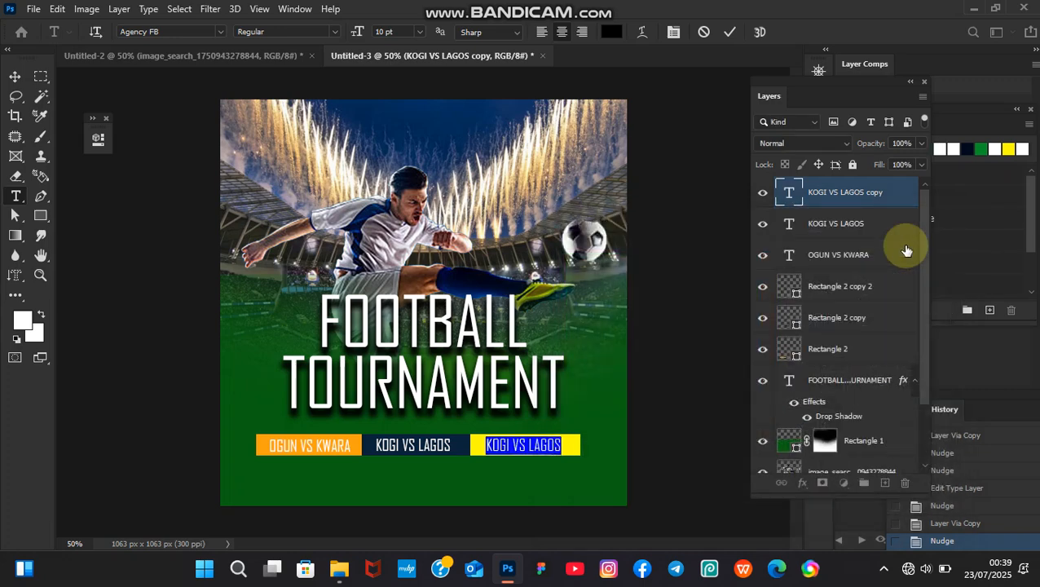
# Replace the wording on the yellow rectangle with "OGUN VS EDO".
pyautogui.press('BackSpace')
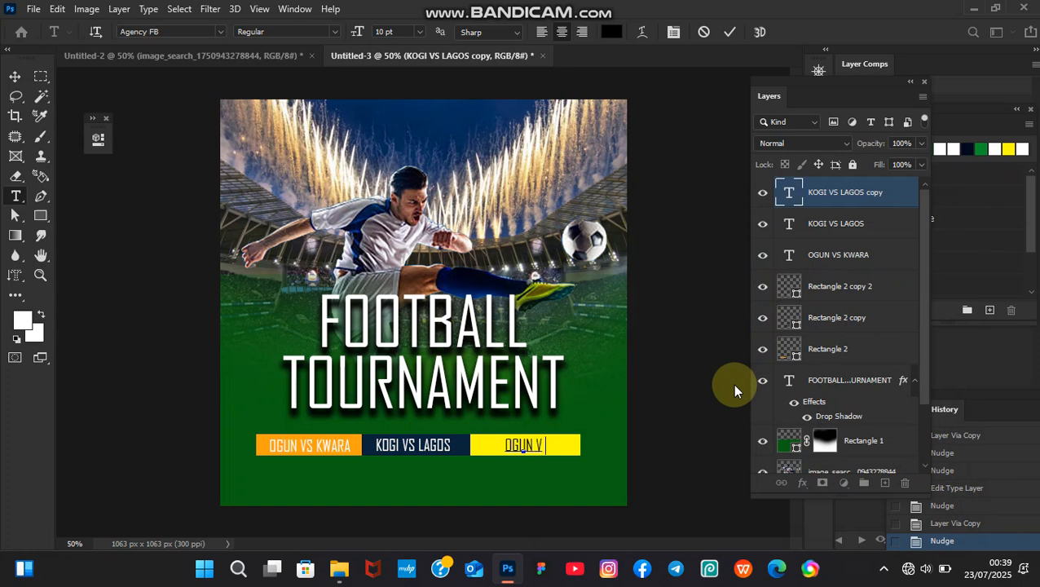
pyautogui.write('OGUN VS EDO')
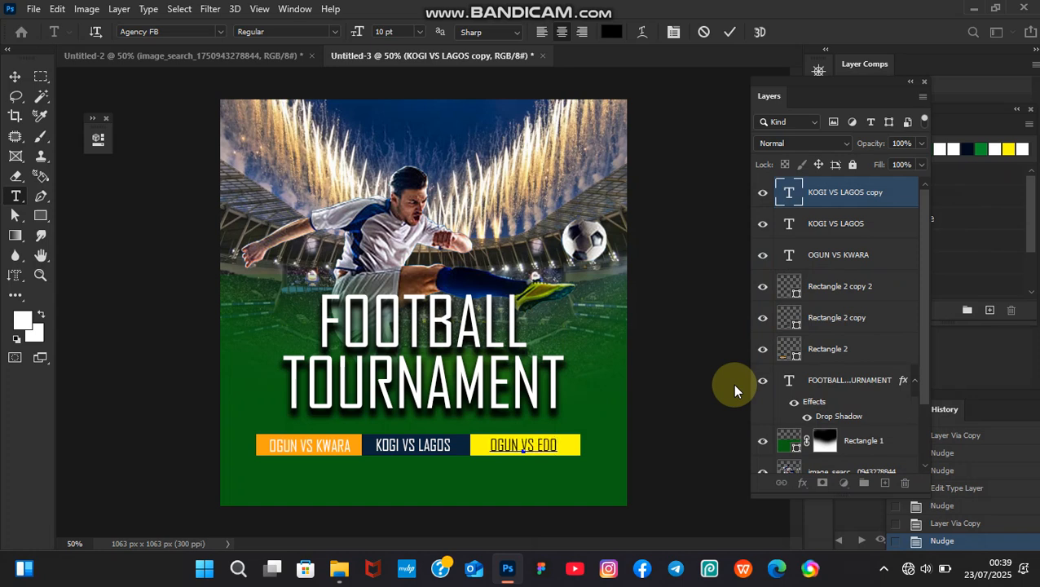
pyautogui.click(729, 33)
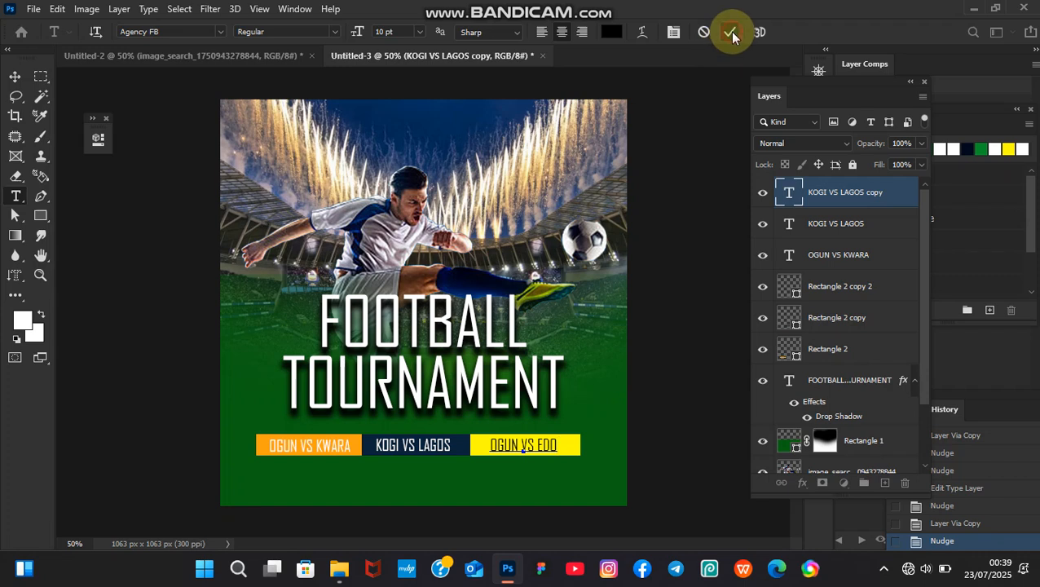
pyautogui.press('v')
pyautogui.click(143, 308)
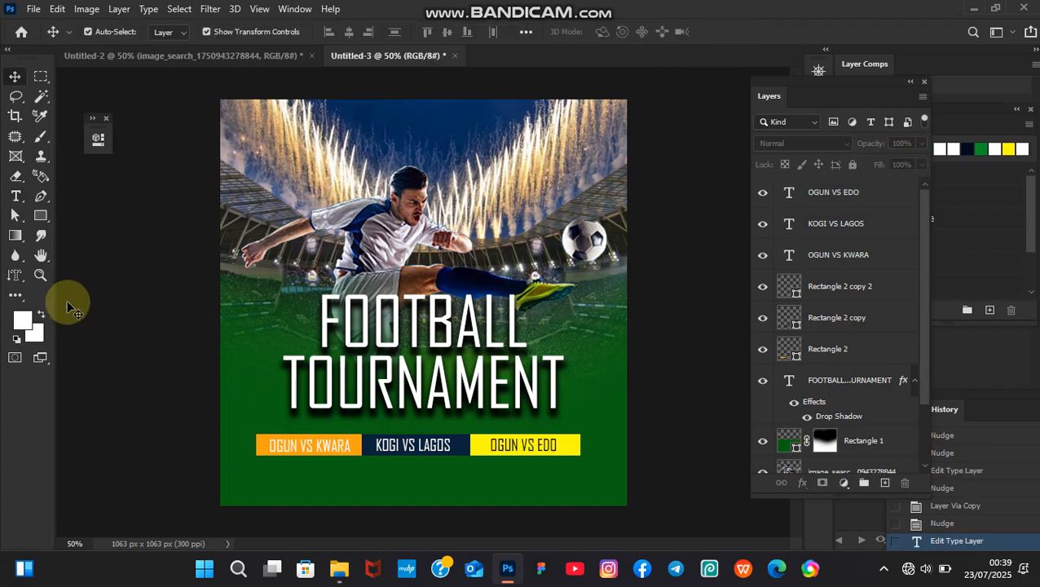
# Add a new text line "Saturday 26th July, 2025." below the row of fixture rectangles.
pyautogui.click(16, 195)
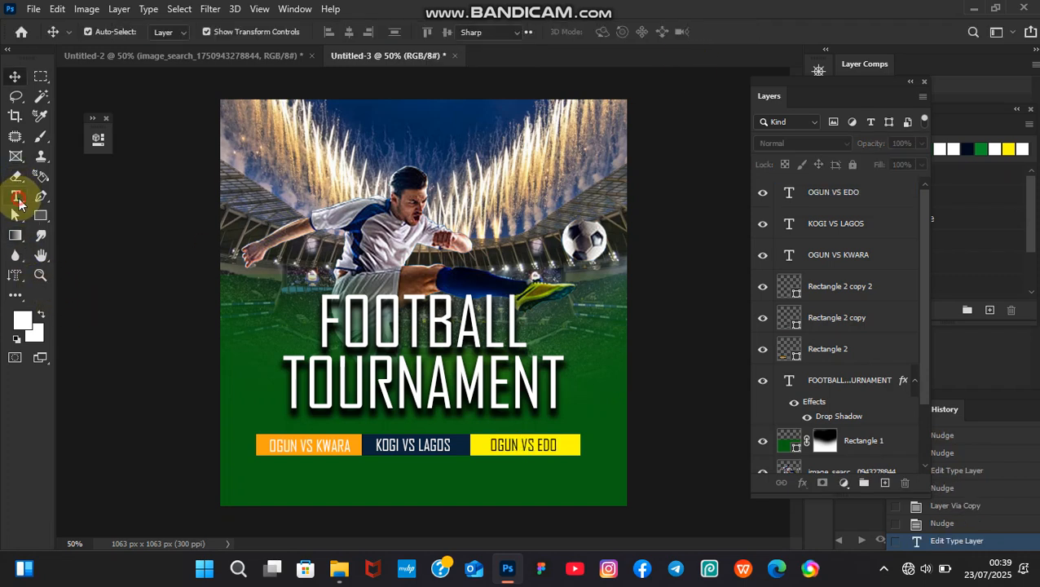
pyautogui.click(260, 475)
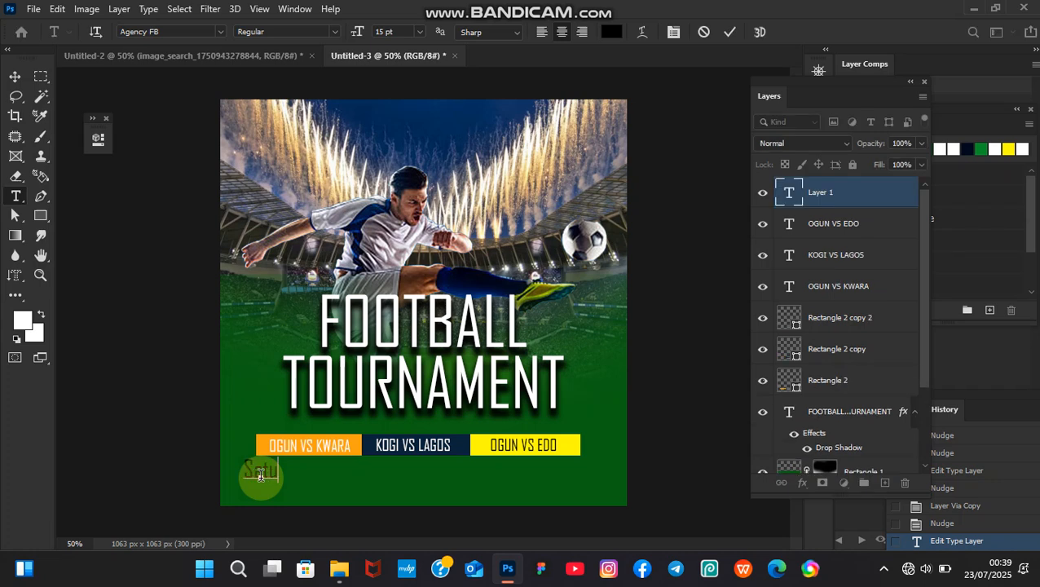
pyautogui.write('Saturday')
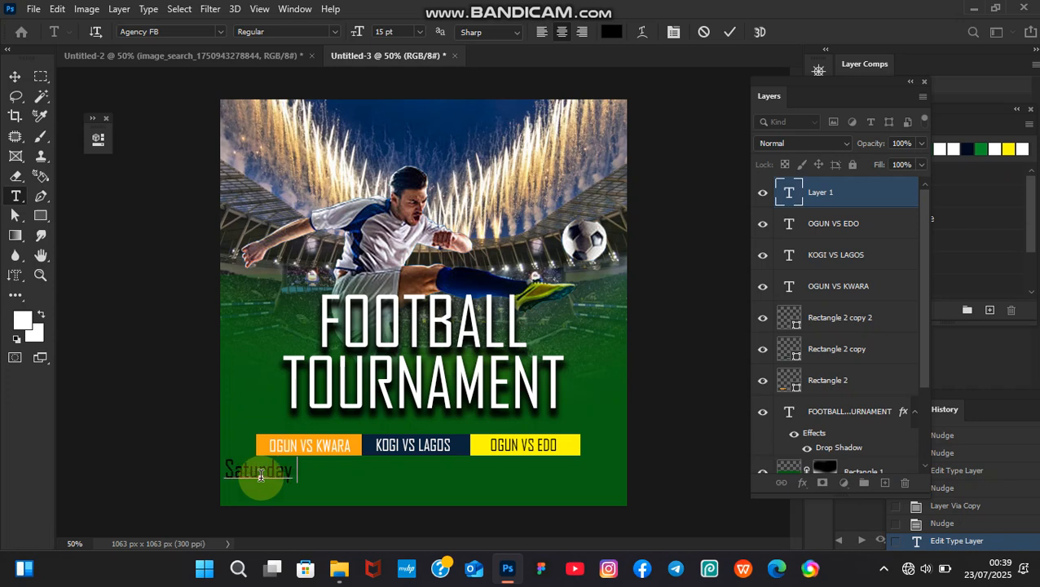
pyautogui.write(' 2')
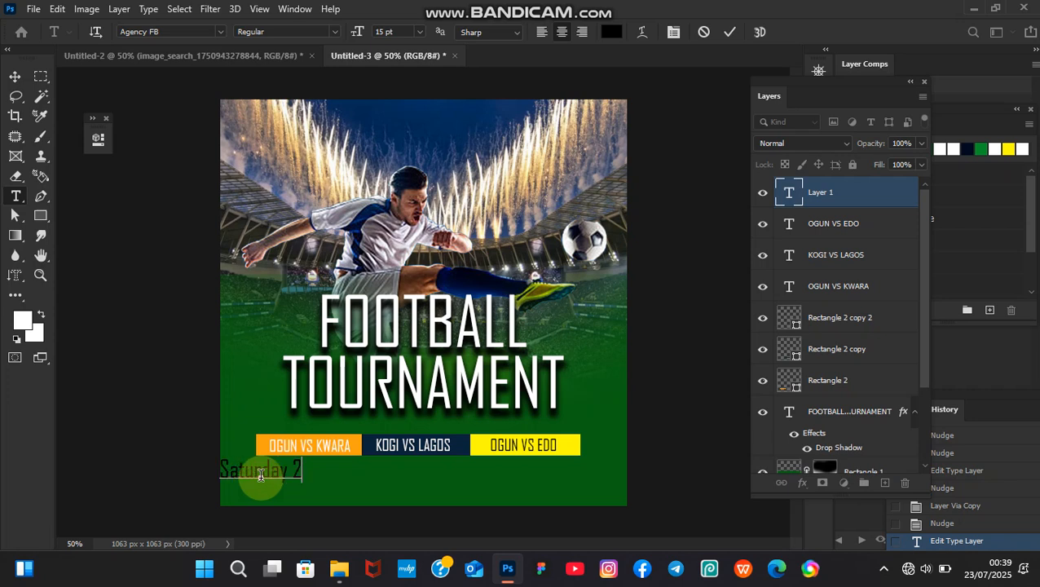
pyautogui.write('6th')
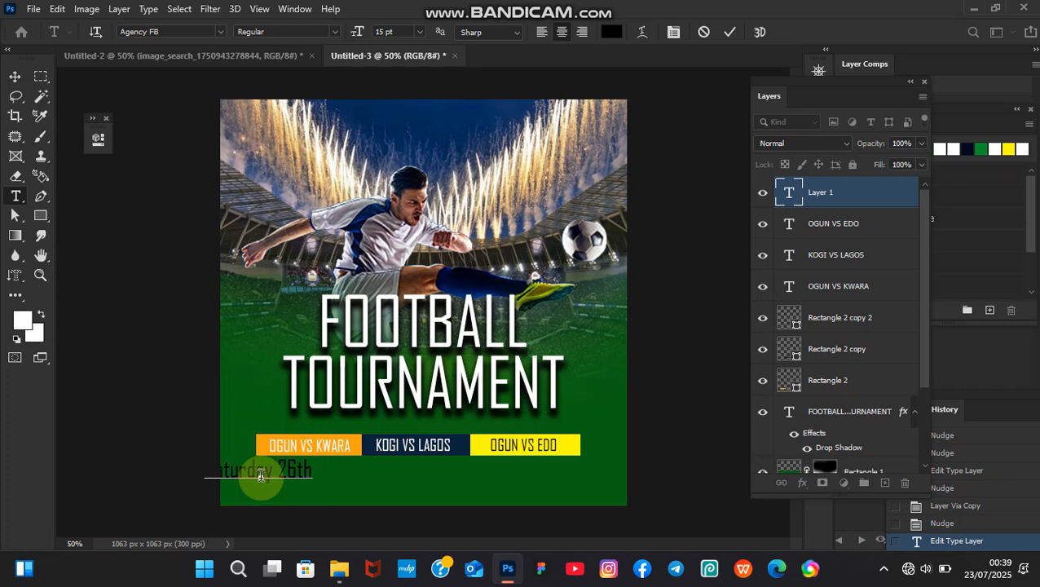
pyautogui.write(' K')
pyautogui.press('BackSpace')
pyautogui.write('July')
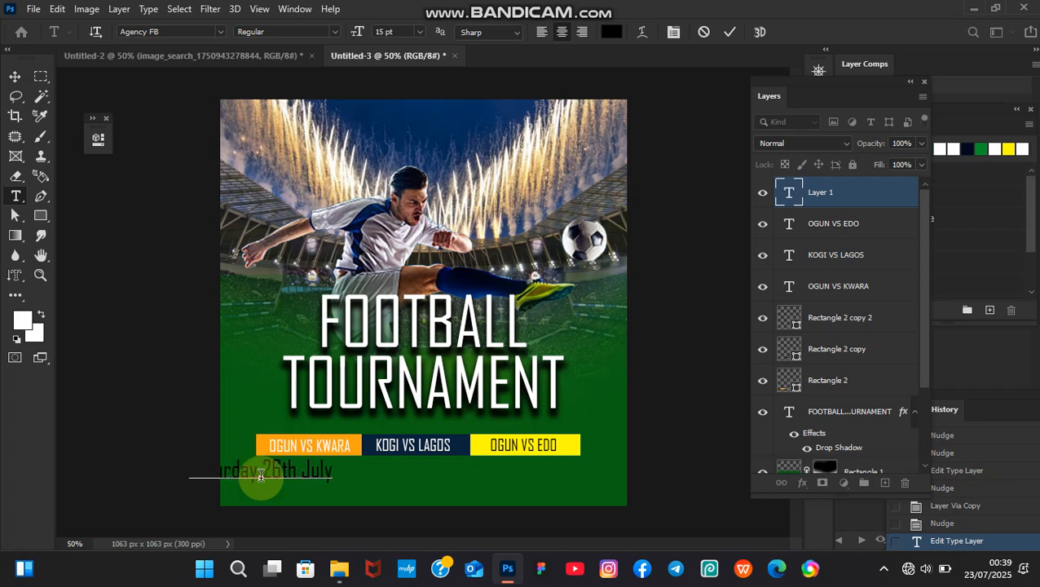
pyautogui.write('. 2025')
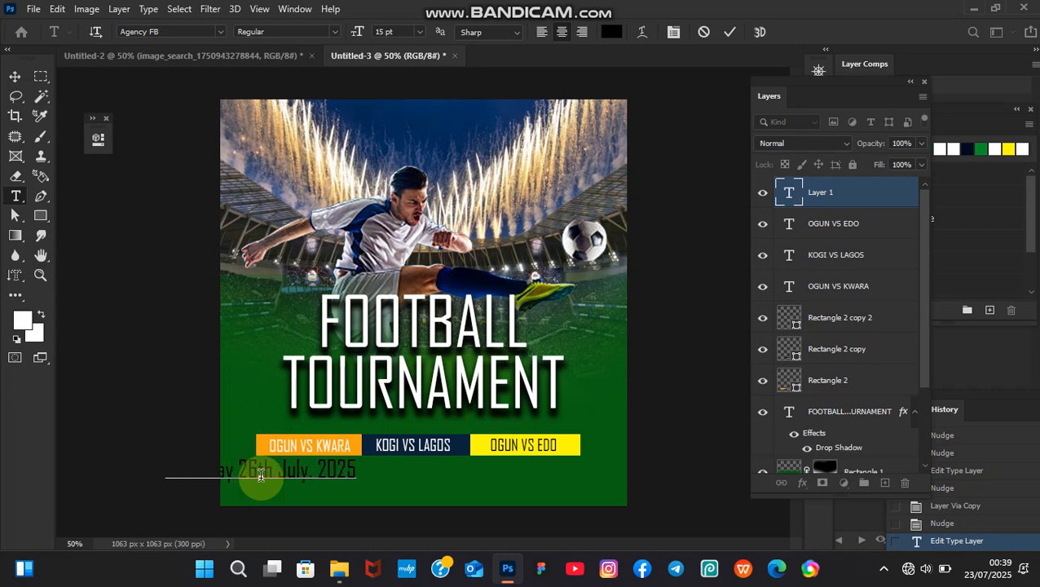
pyautogui.write('.')
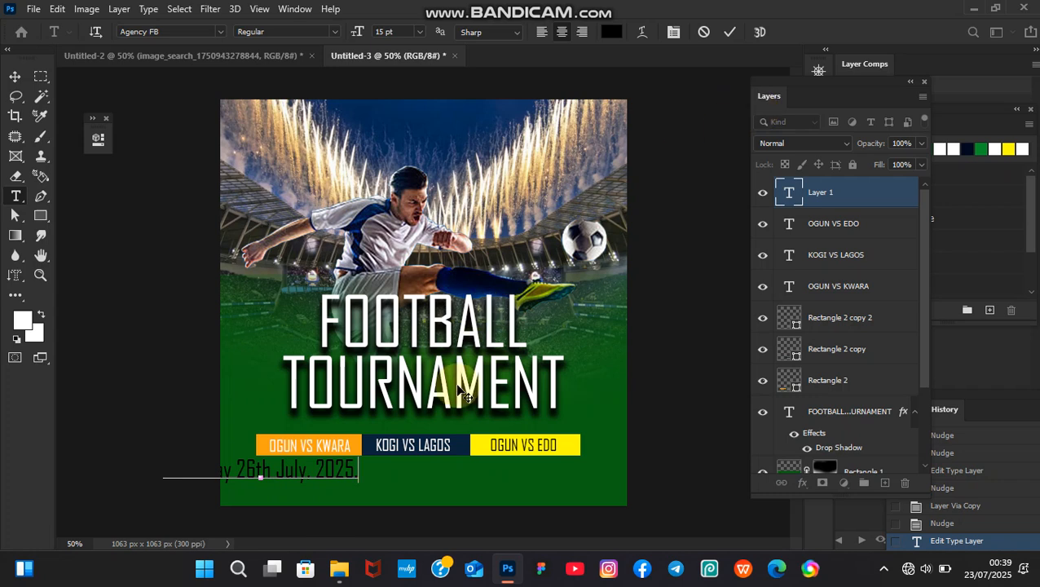
# Change the colour of the whole date text to white (ffffff).
pyautogui.moveTo(358, 467); pyautogui.dragTo(11, 447)
pyautogui.click(611, 31)
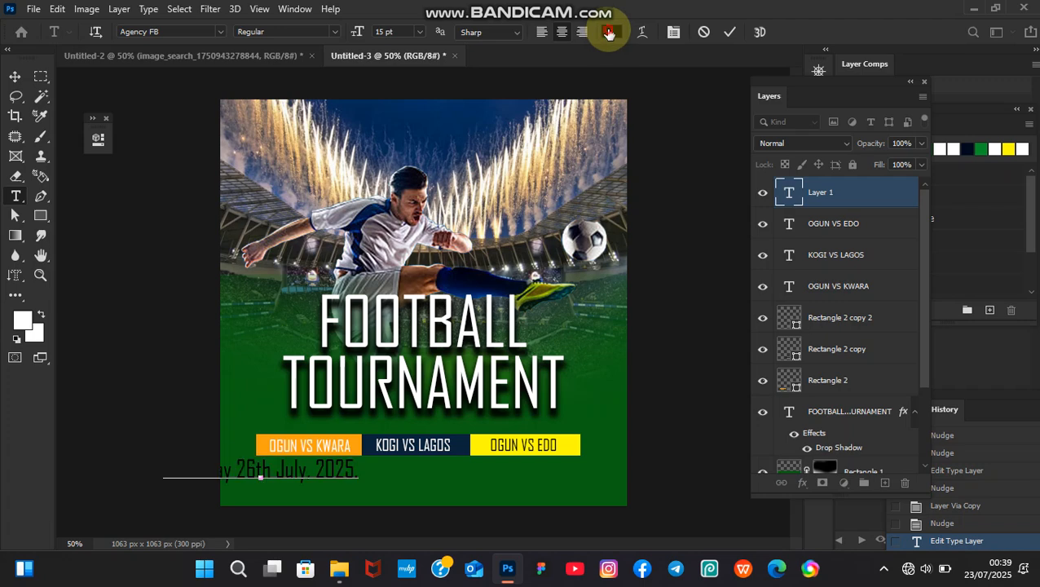
pyautogui.write('ffffff')
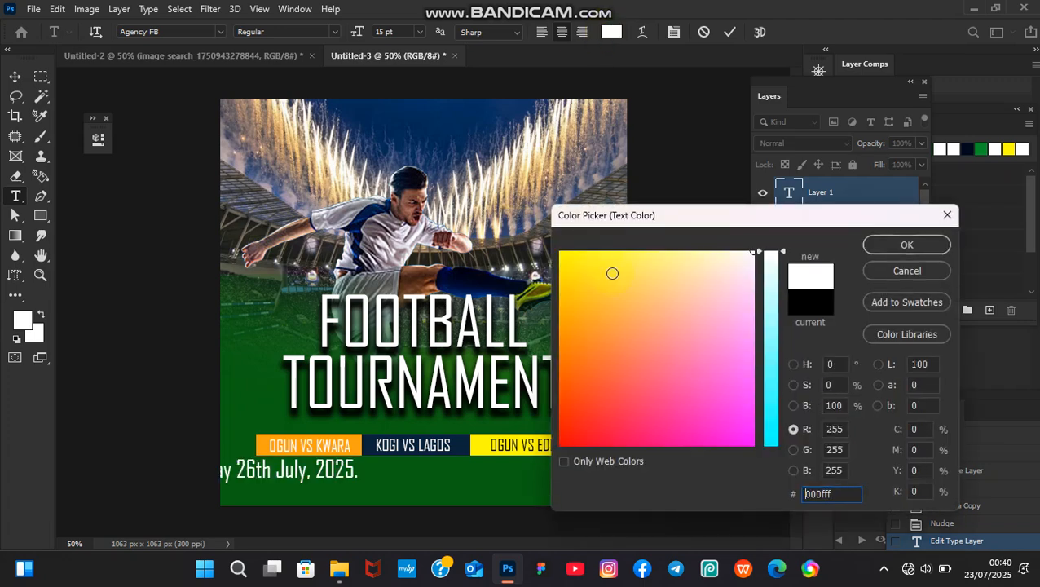
pyautogui.press('Return')
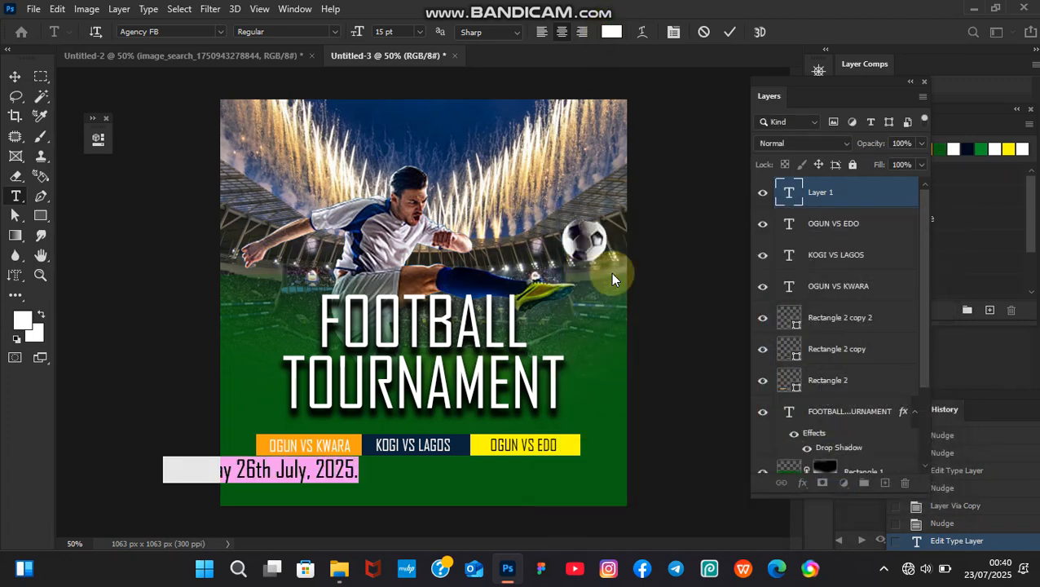
pyautogui.click(730, 33)
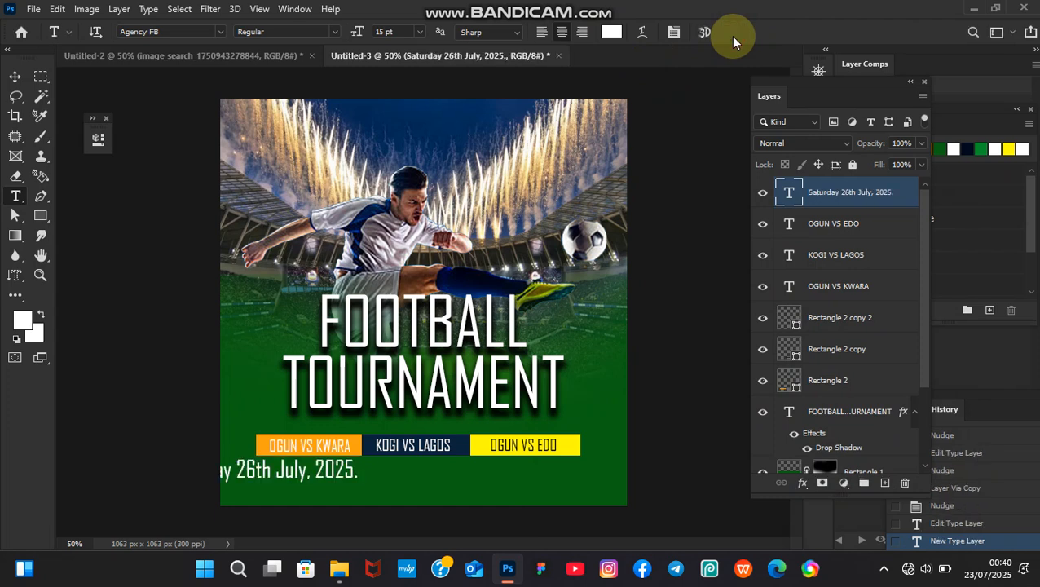
# Scale the date text down to about 78% and centre it beneath the fixture rectangles.
pyautogui.press('v')
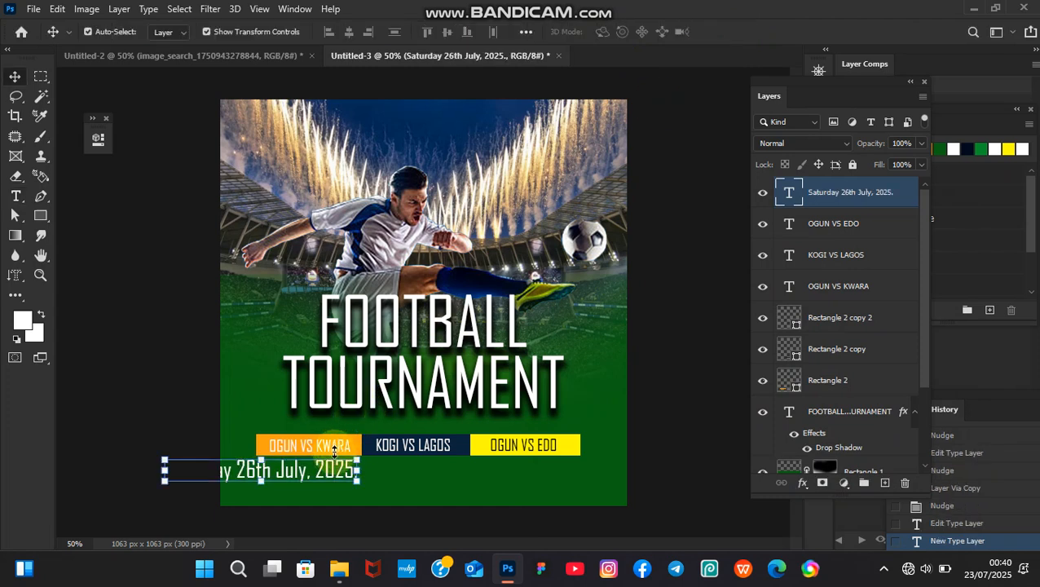
pyautogui.moveTo(342, 480); pyautogui.dragTo(458, 481)
pyautogui.click(612, 281)
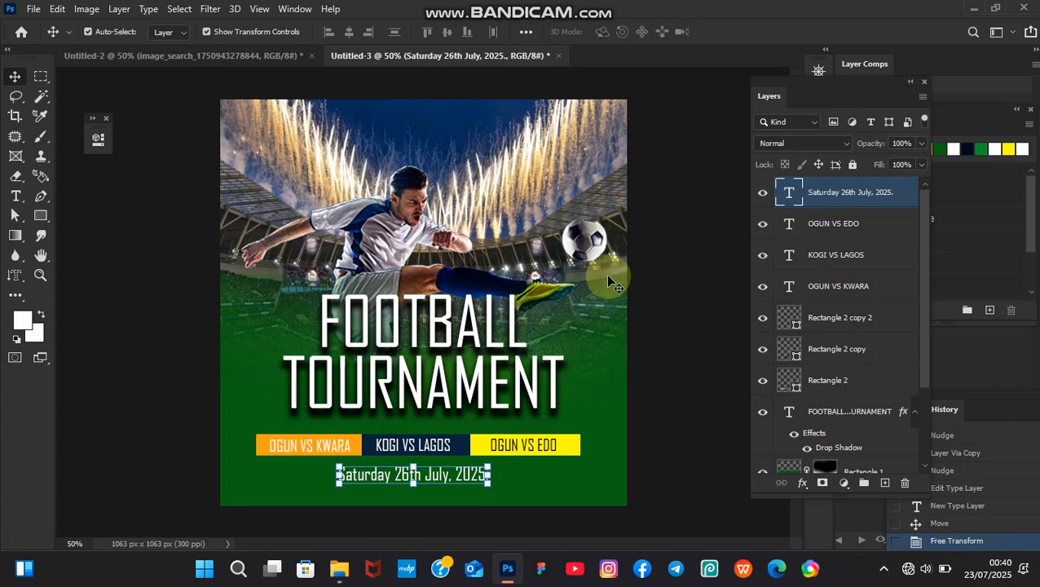
pyautogui.click(596, 265)
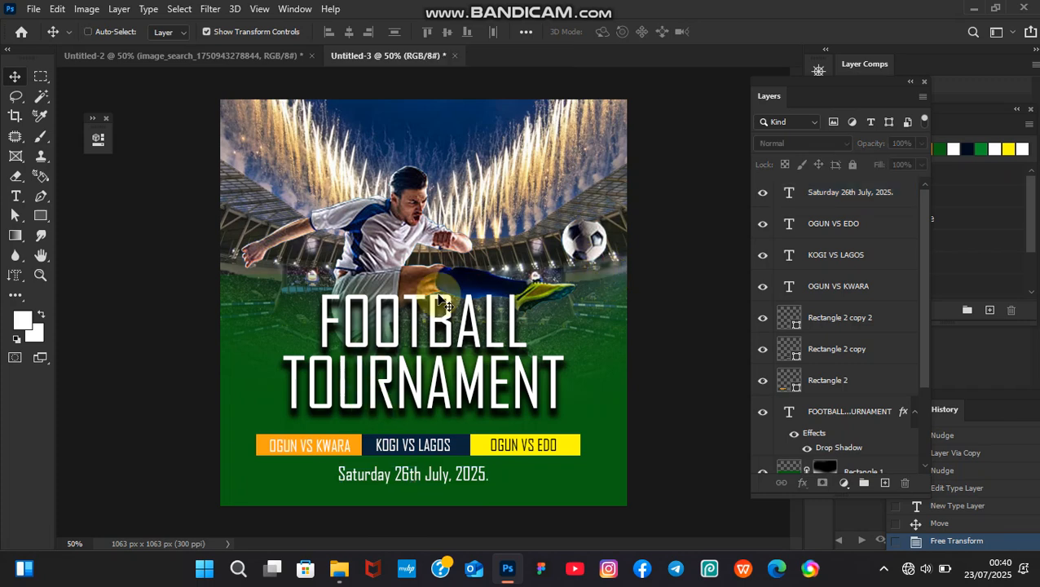
pyautogui.hotkey('ctrl', '-')
pyautogui.hotkey('ctrl', '-')
pyautogui.hotkey('ctrl', '+')
pyautogui.hotkey('ctrl', '+')
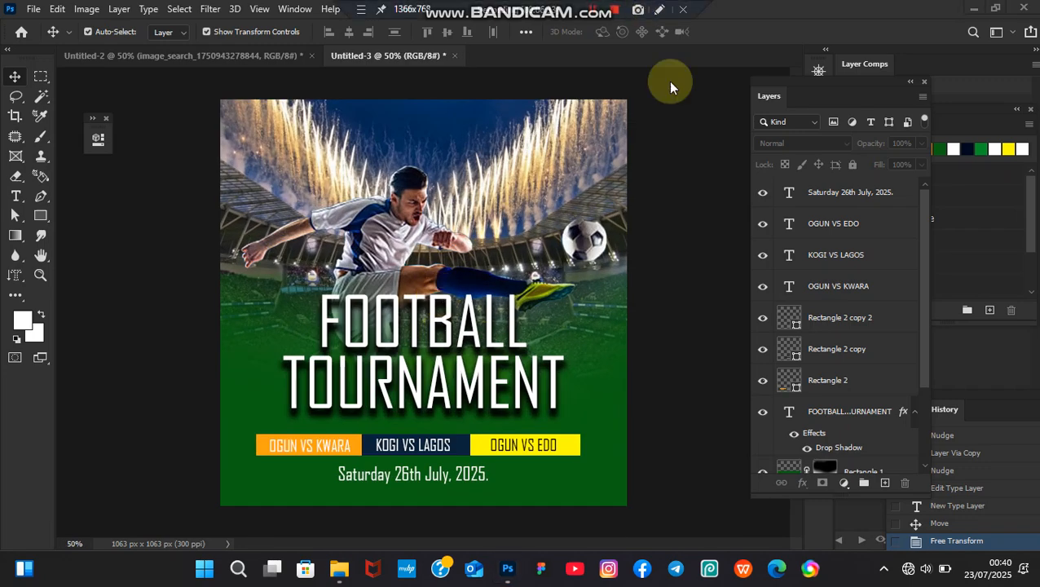
pyautogui.hotkey('ctrl', '-')
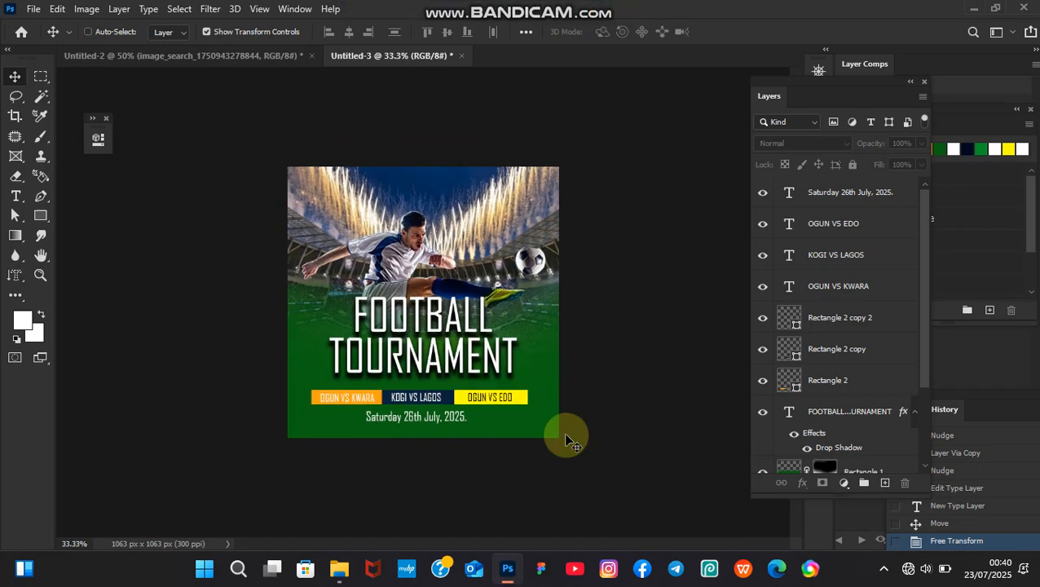
pyautogui.hotkey('ctrl', '+')
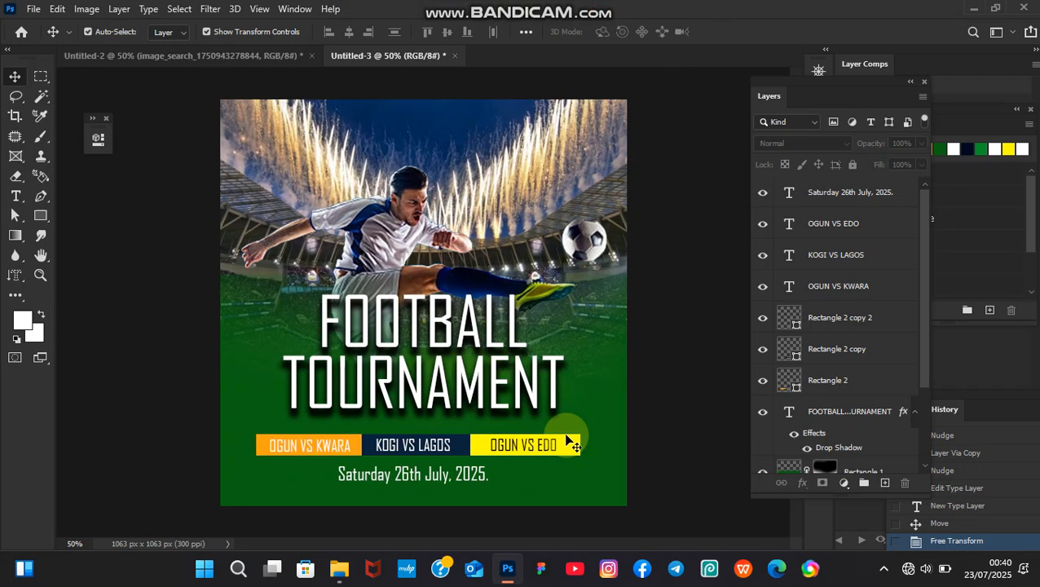
# Save the flyer as a JPEG named "fbal" in the Photoshop Thumb folder, with quality 12 and progressive format.
pyautogui.click(33, 9)
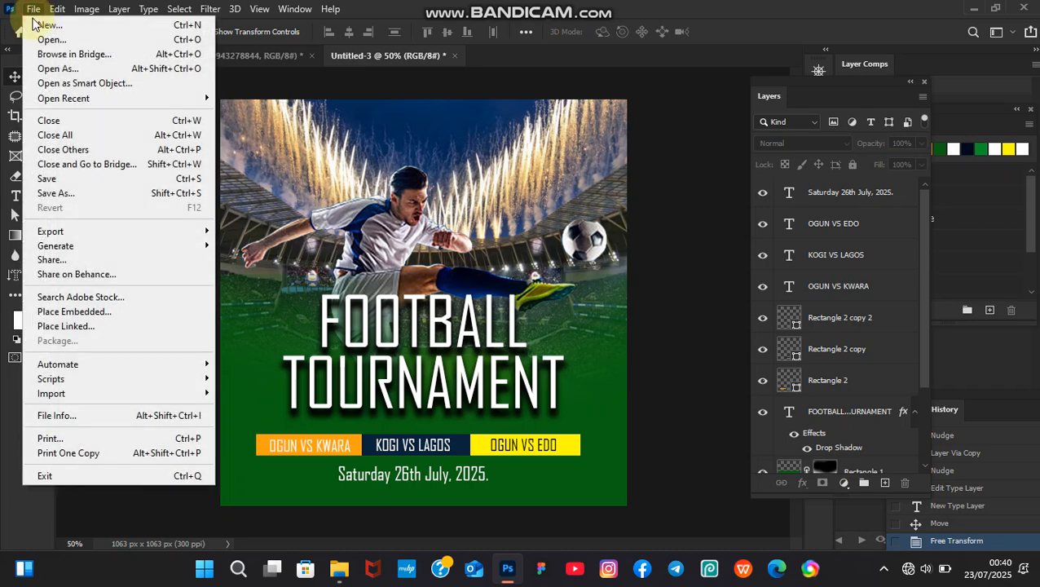
pyautogui.click(79, 198)
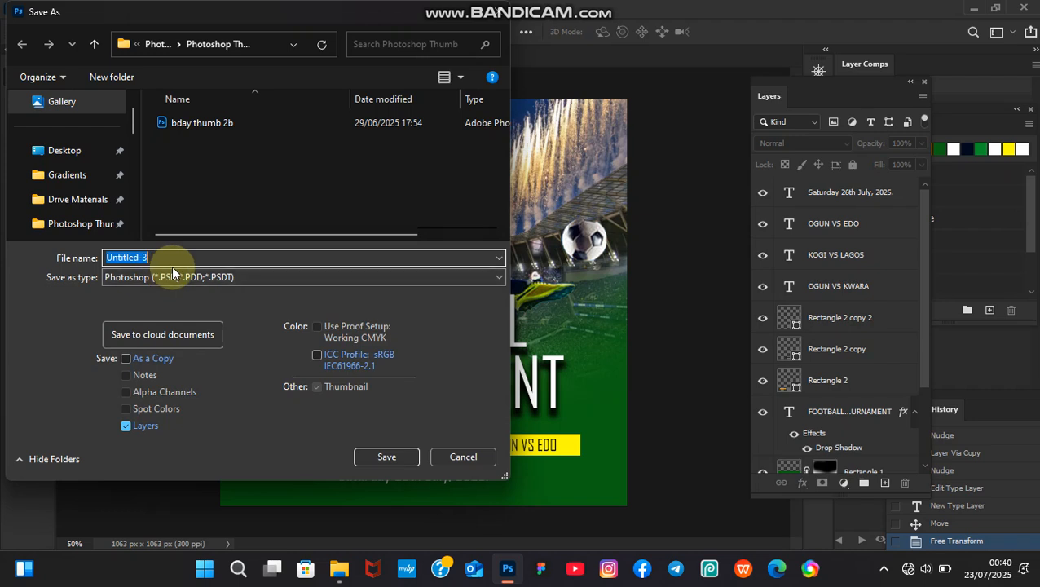
pyautogui.write('fball')
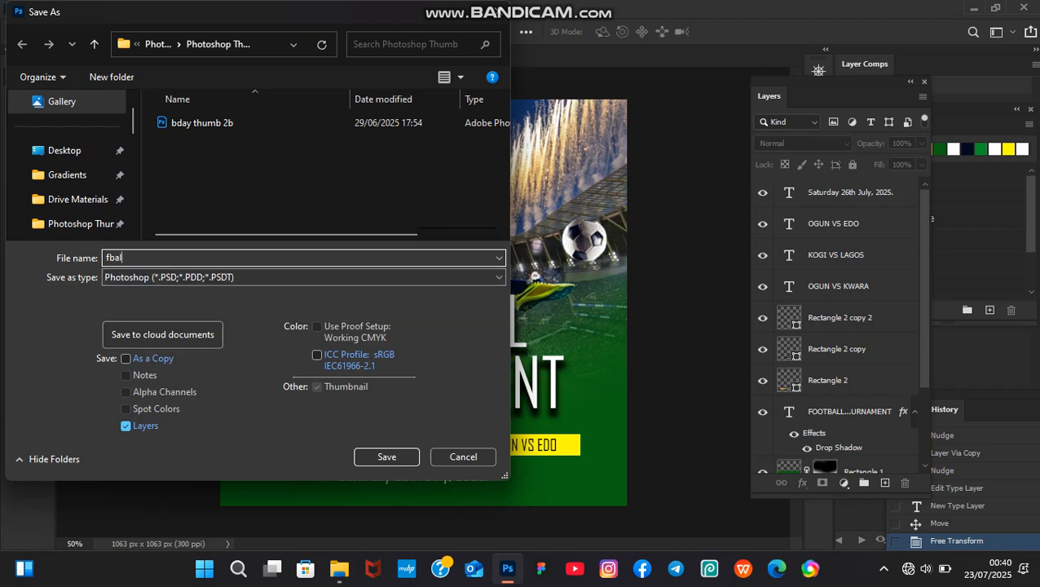
pyautogui.click(151, 276)
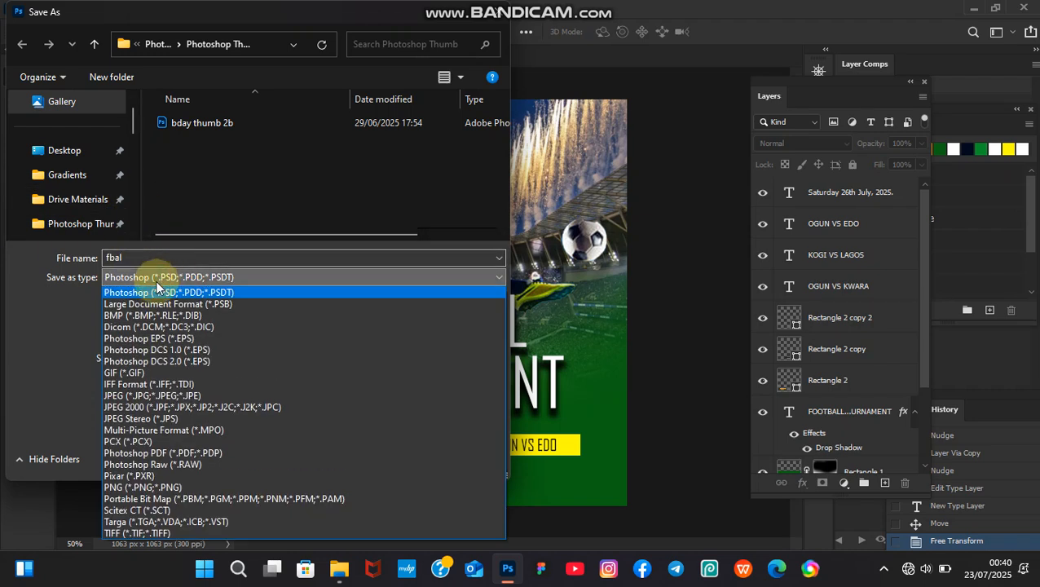
pyautogui.click(134, 395)
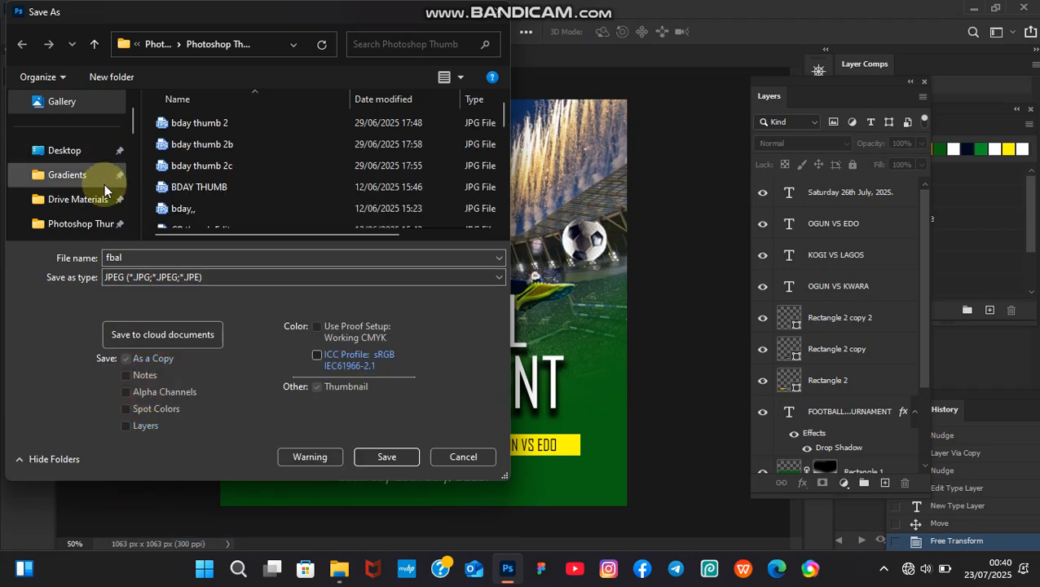
pyautogui.click(81, 223)
pyautogui.click(379, 456)
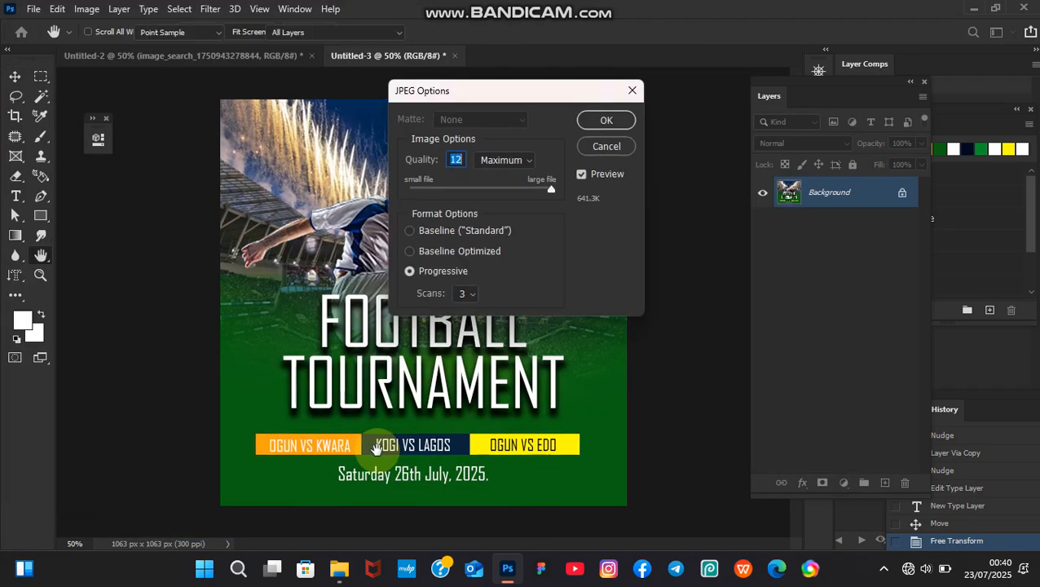
pyautogui.press('Return')
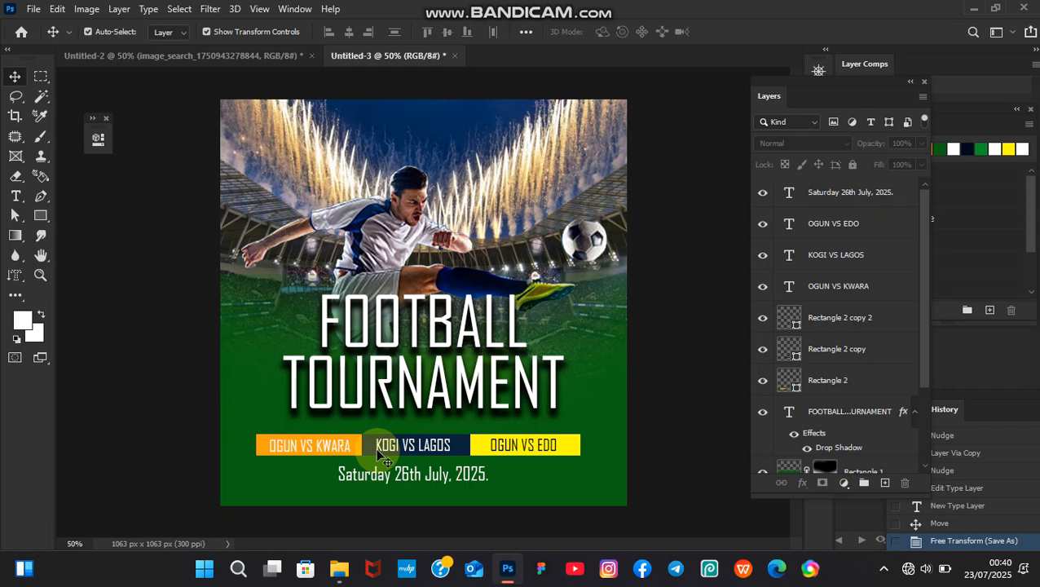